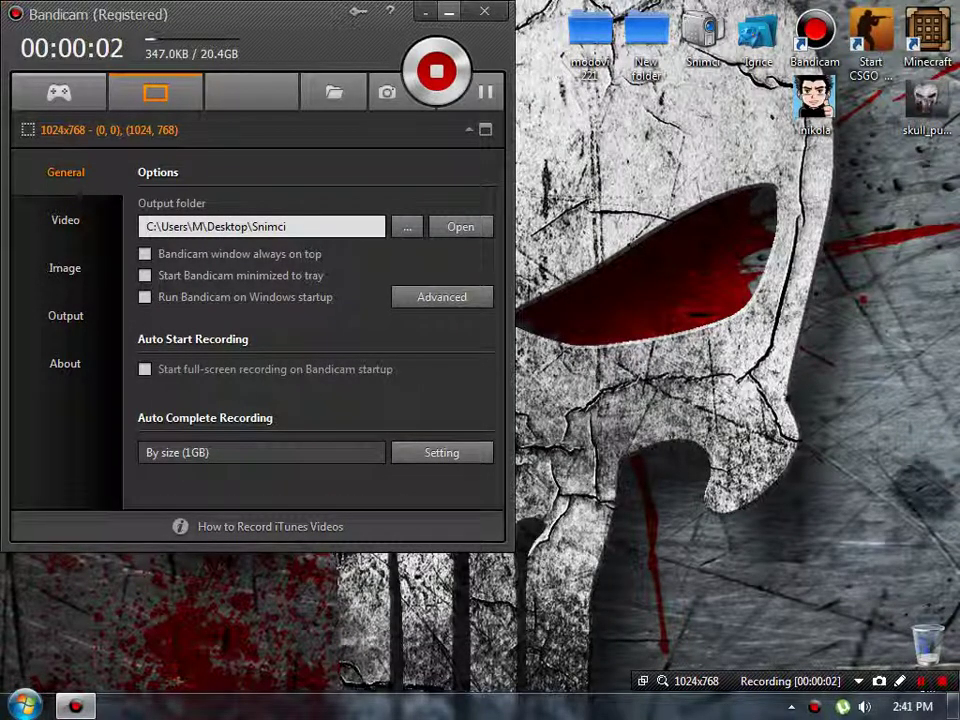
Hide the Bandicam window to reveal the desktop while the recording keeps running
key(super+d)
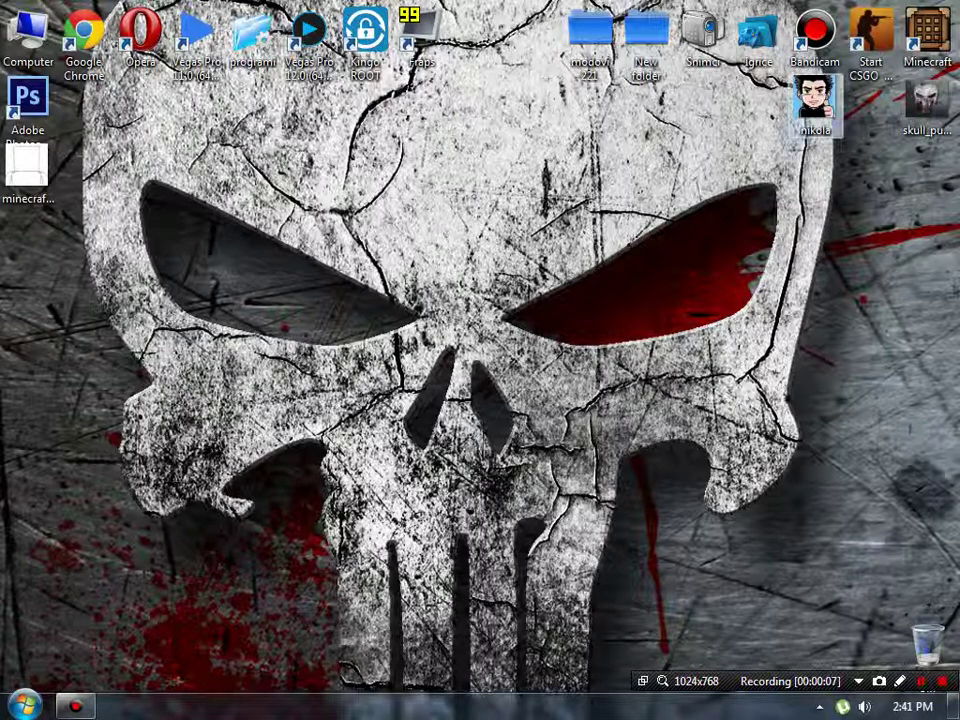
click(815, 105)
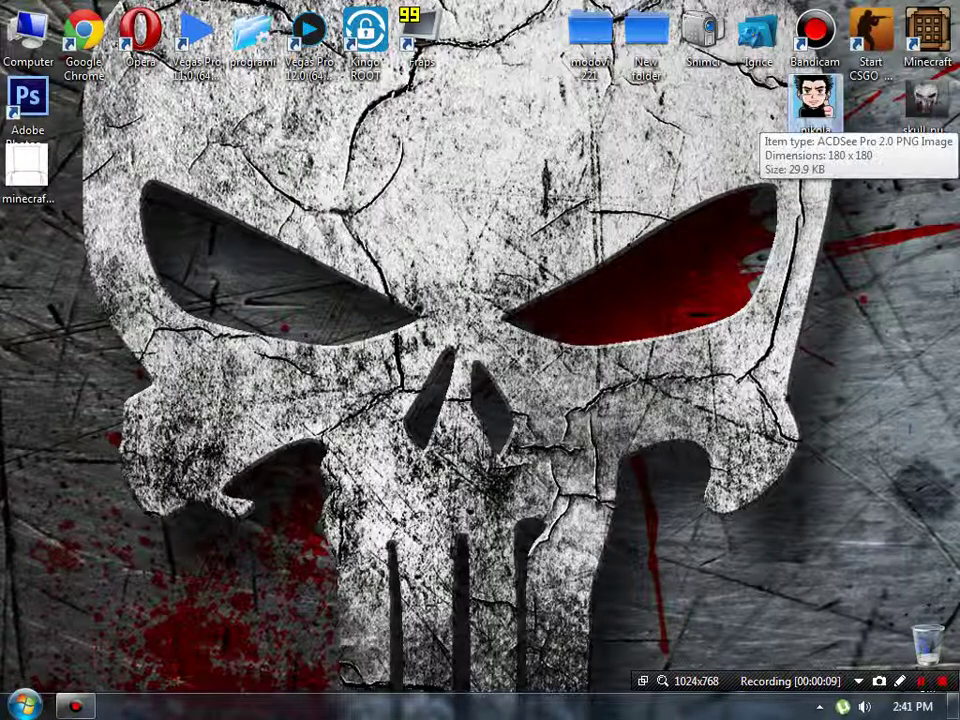
click(815, 170)
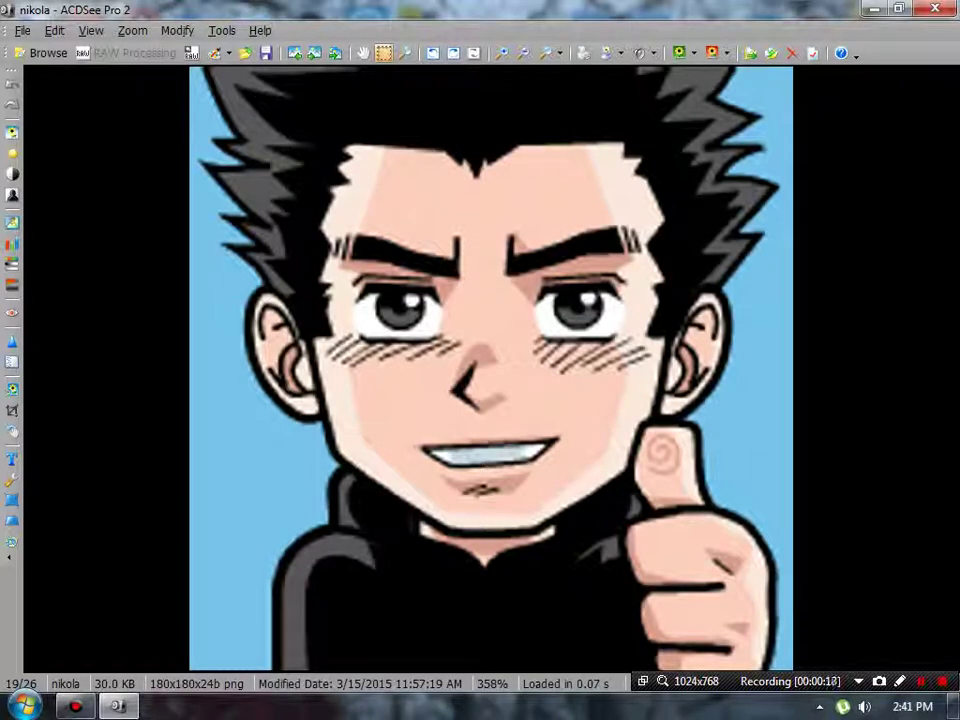
key(Escape)
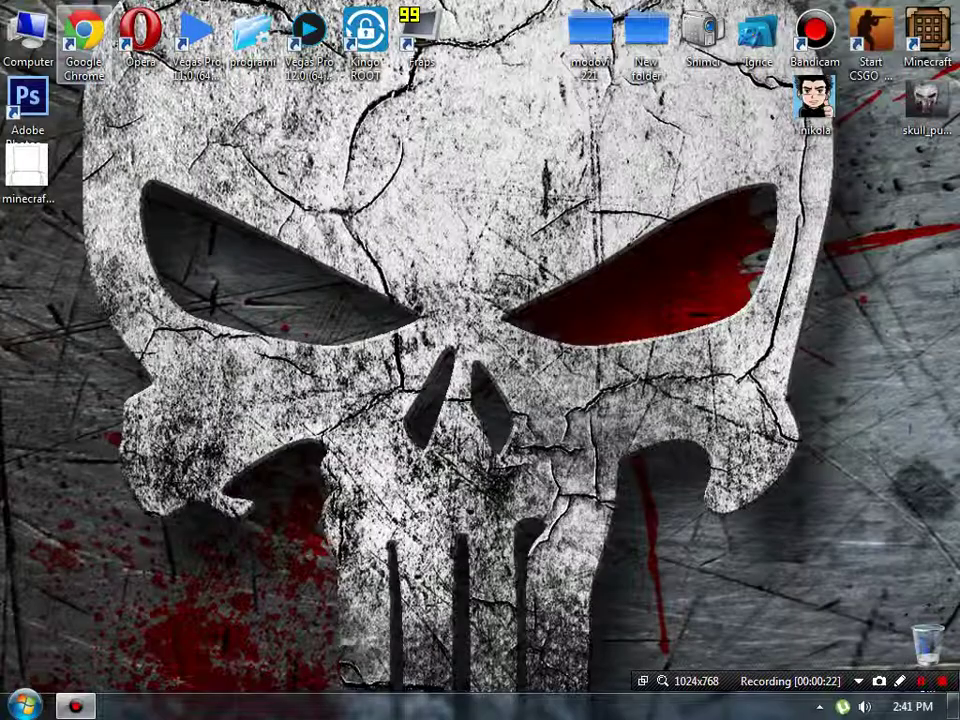
Launch Chrome and open the FaceYourManga editor from the bookmarks bar overflow
double_click(84, 35)
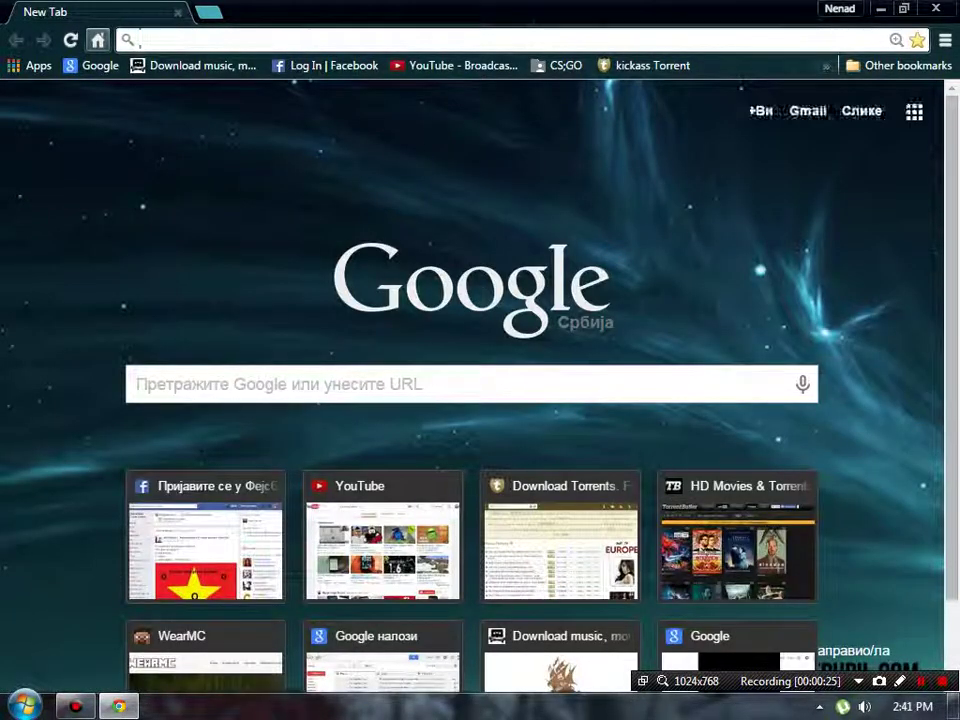
click(826, 65)
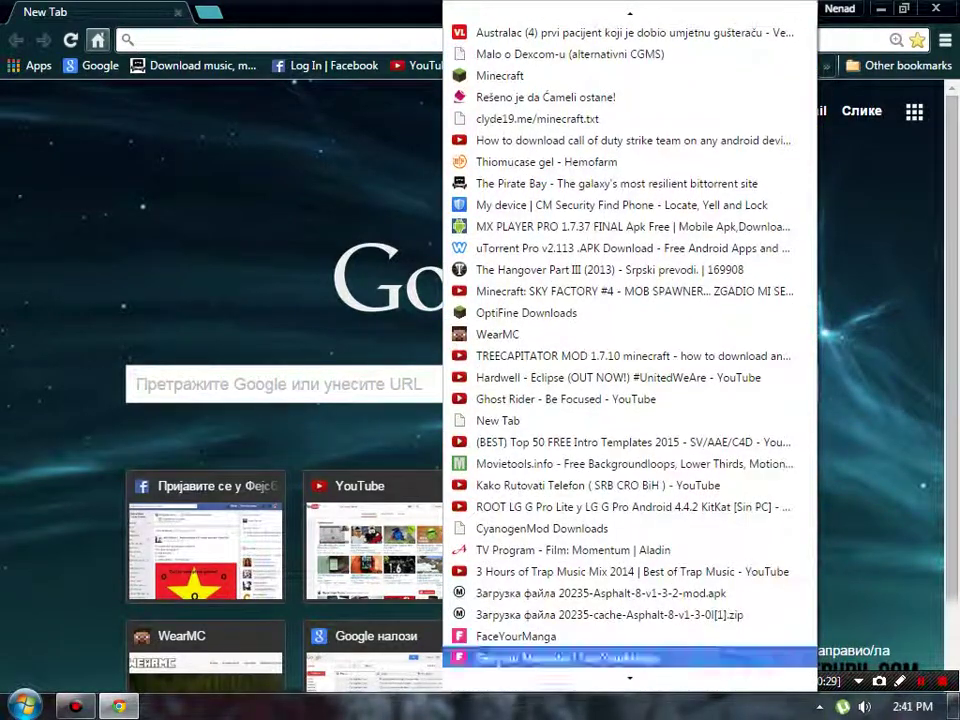
click(520, 636)
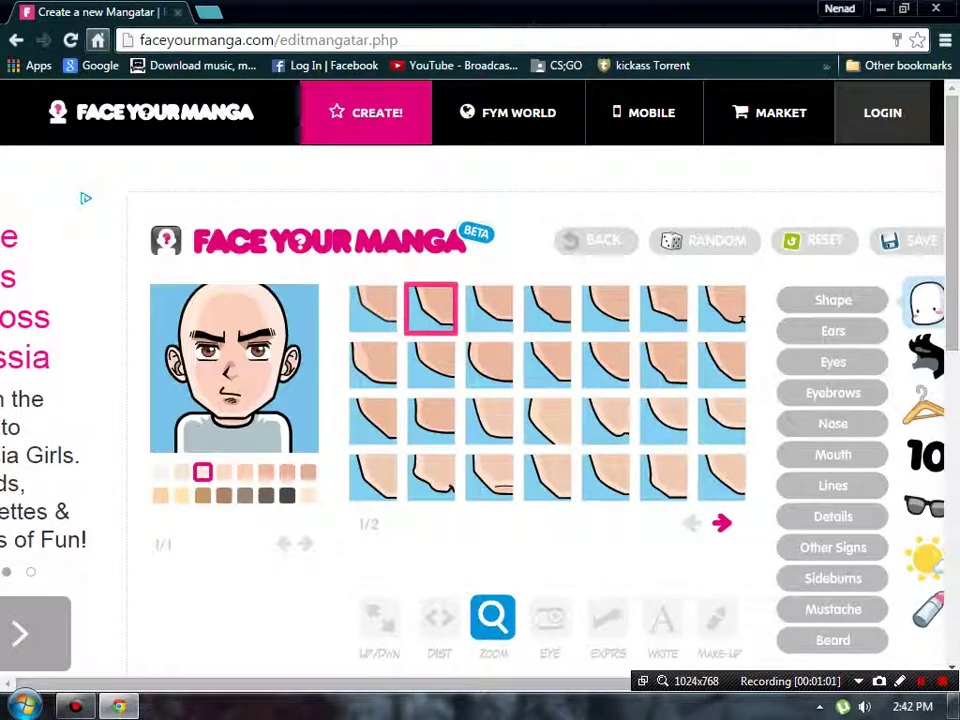
Set the avatar's skin tone to pale bluish-white
click(287, 495)
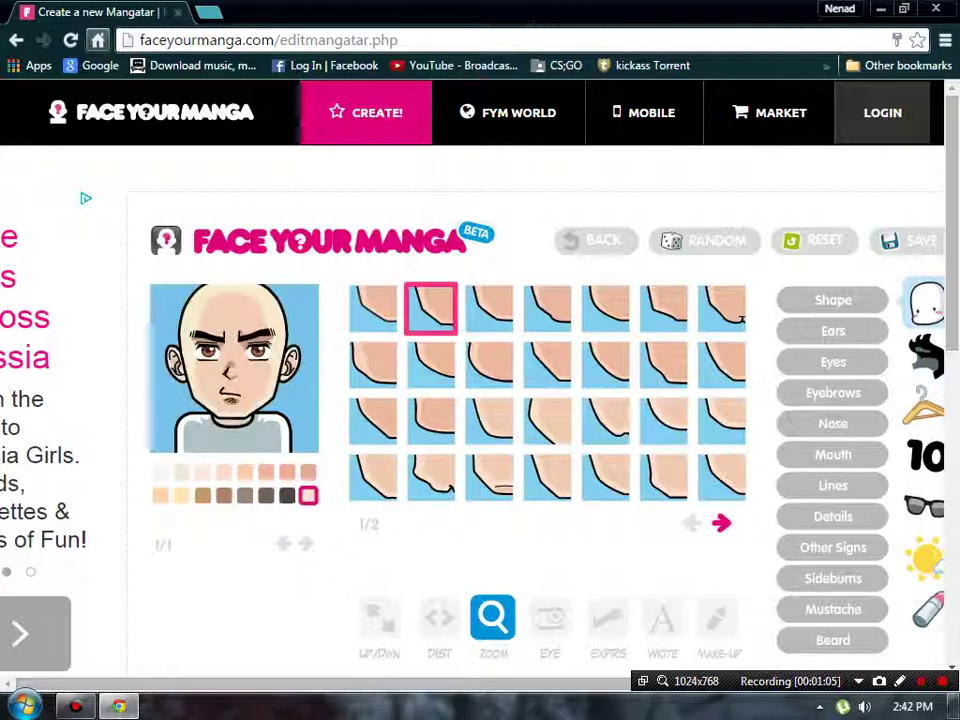
click(181, 495)
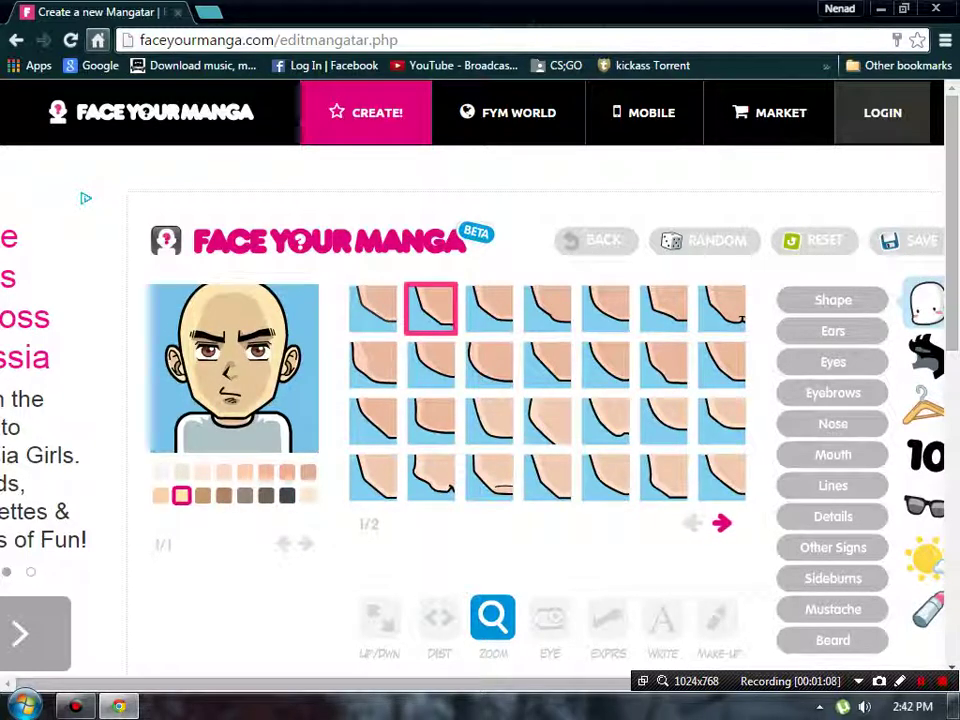
click(160, 471)
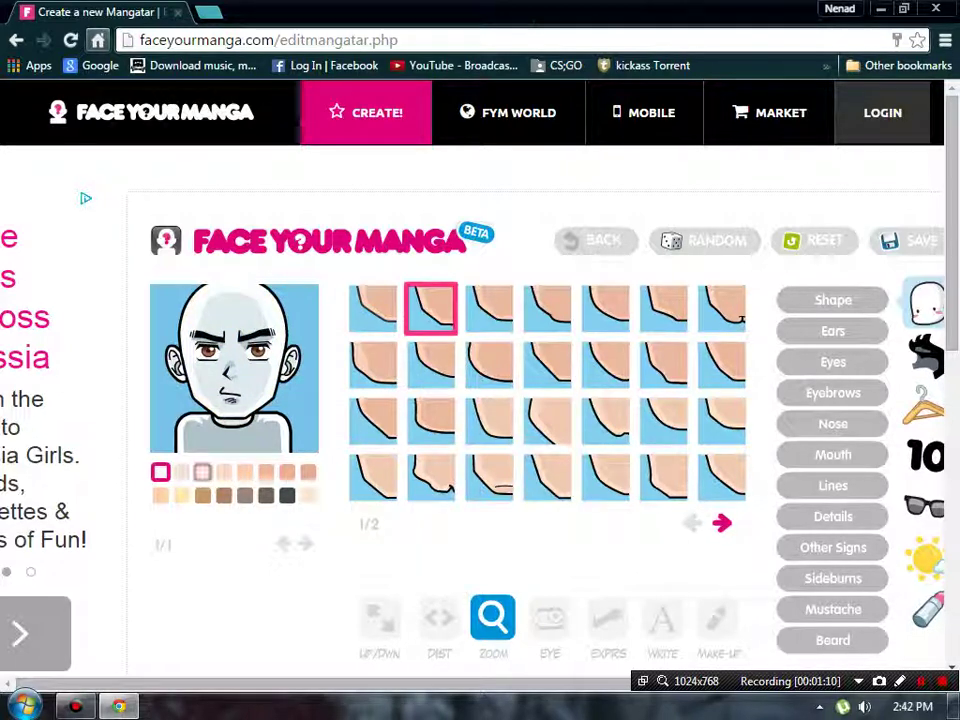
Give the face dark brown eyes
click(832, 299)
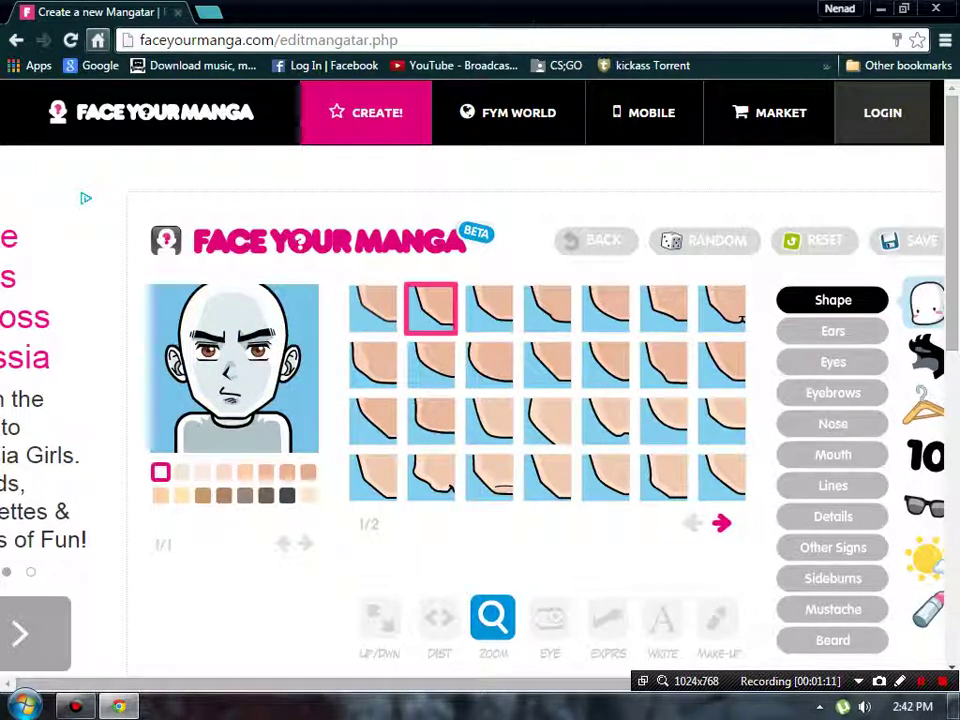
click(813, 330)
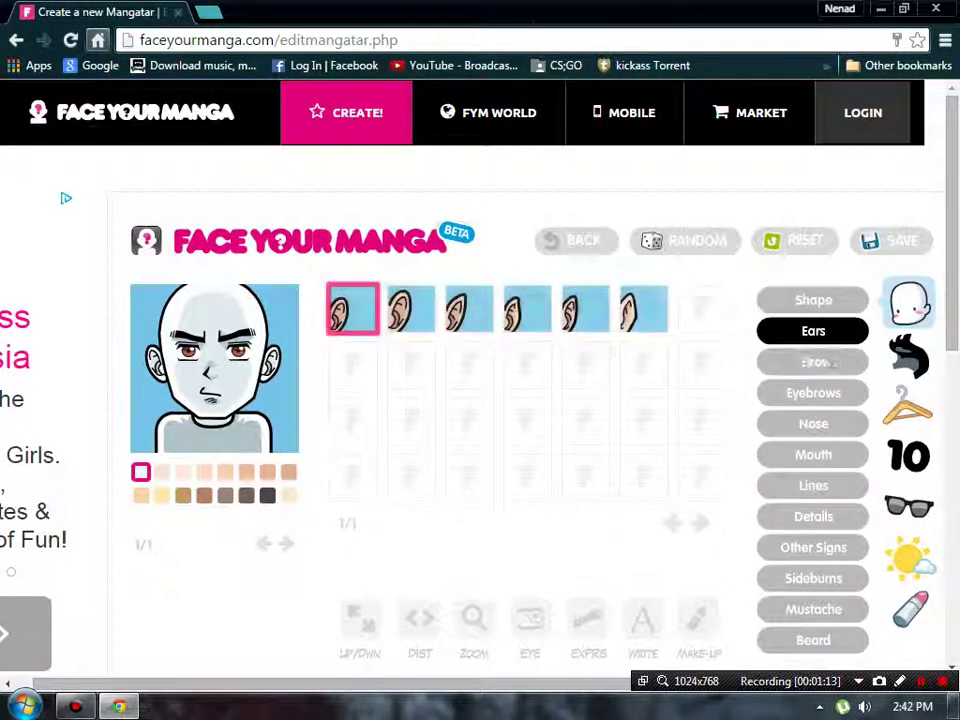
click(813, 362)
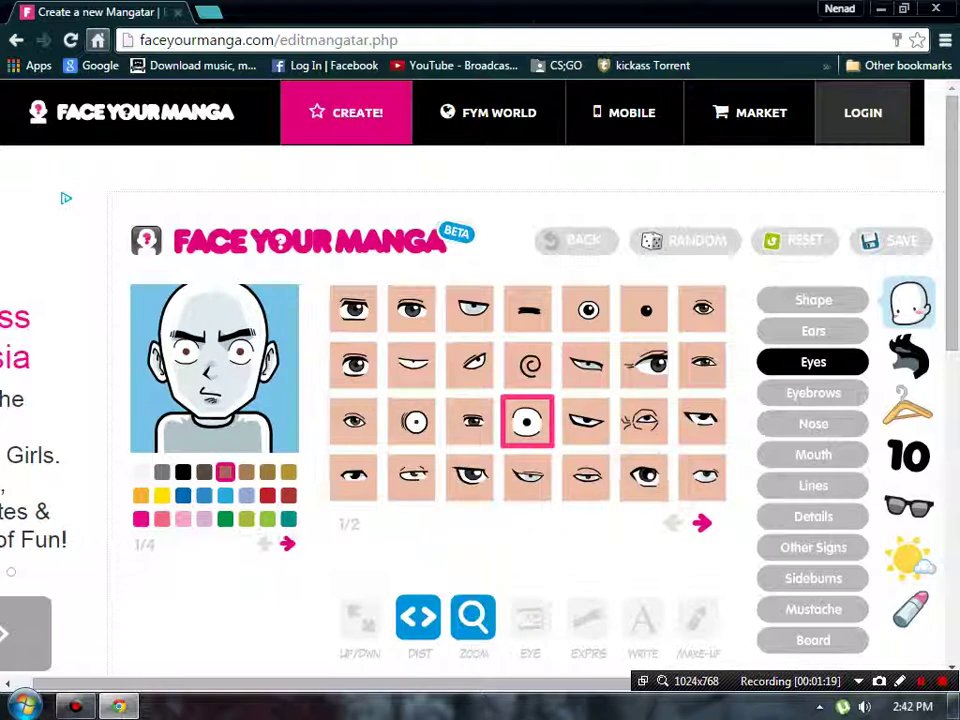
click(643, 420)
click(703, 476)
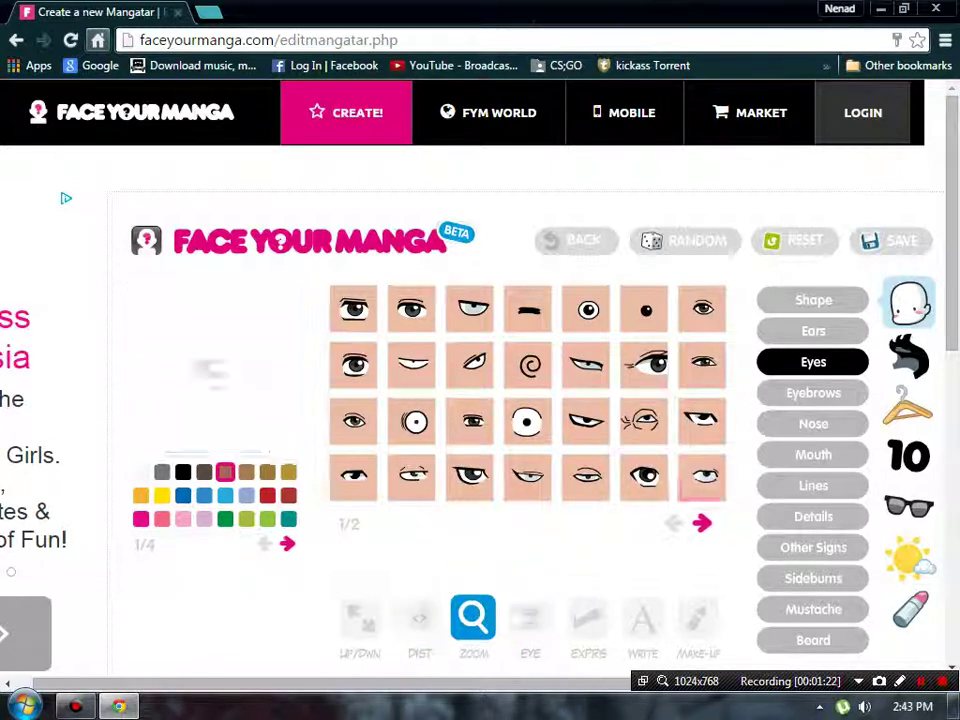
click(643, 476)
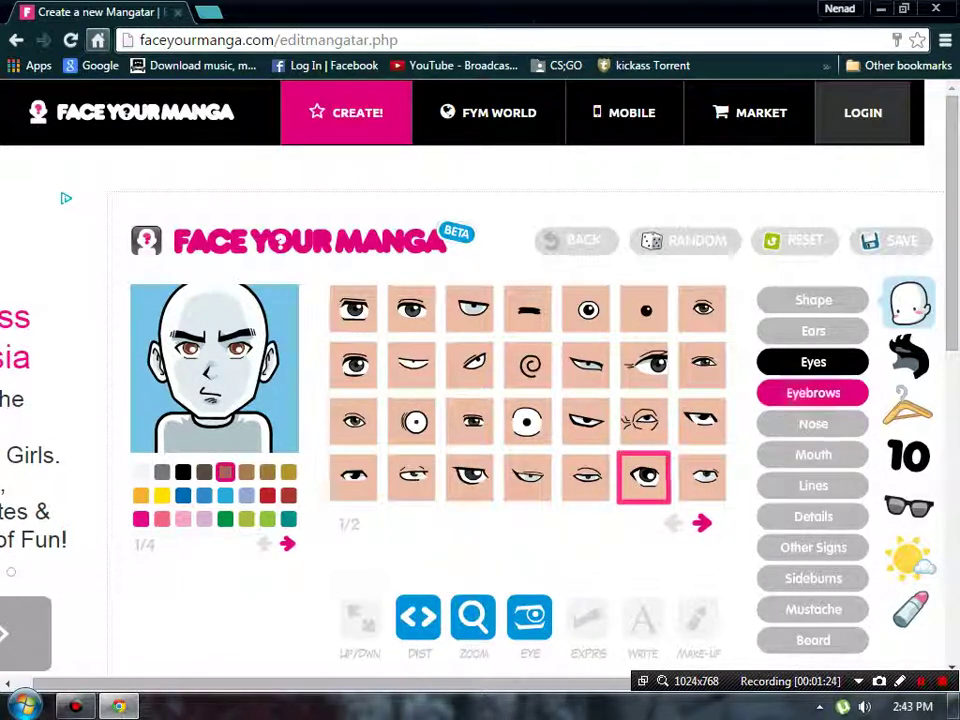
Choose new eyebrow, nose and mouth styles for the face
click(813, 392)
click(462, 428)
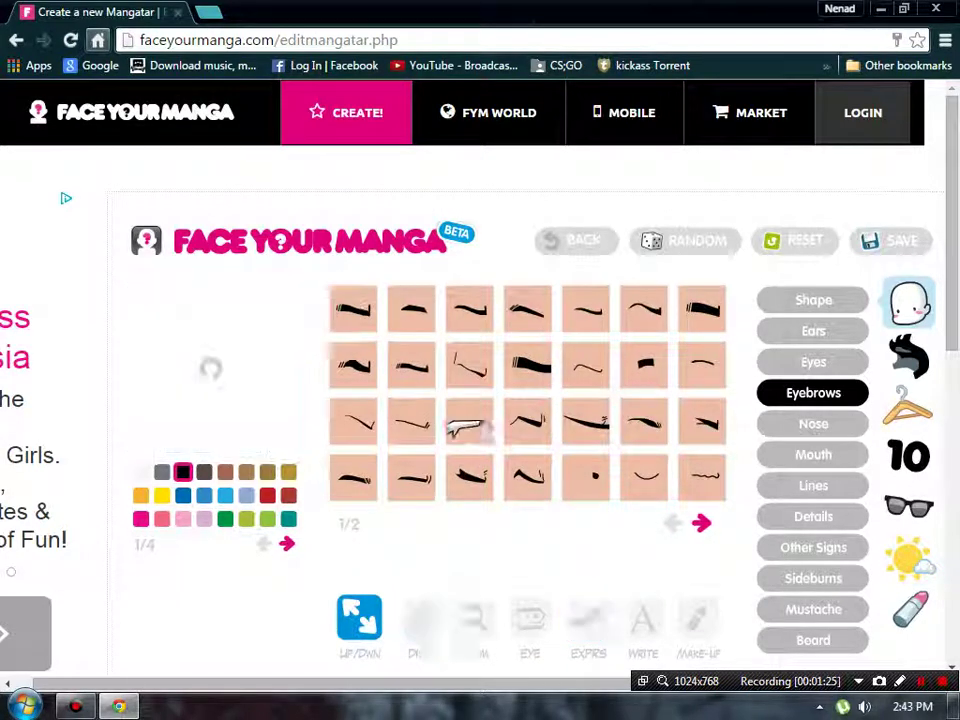
click(813, 423)
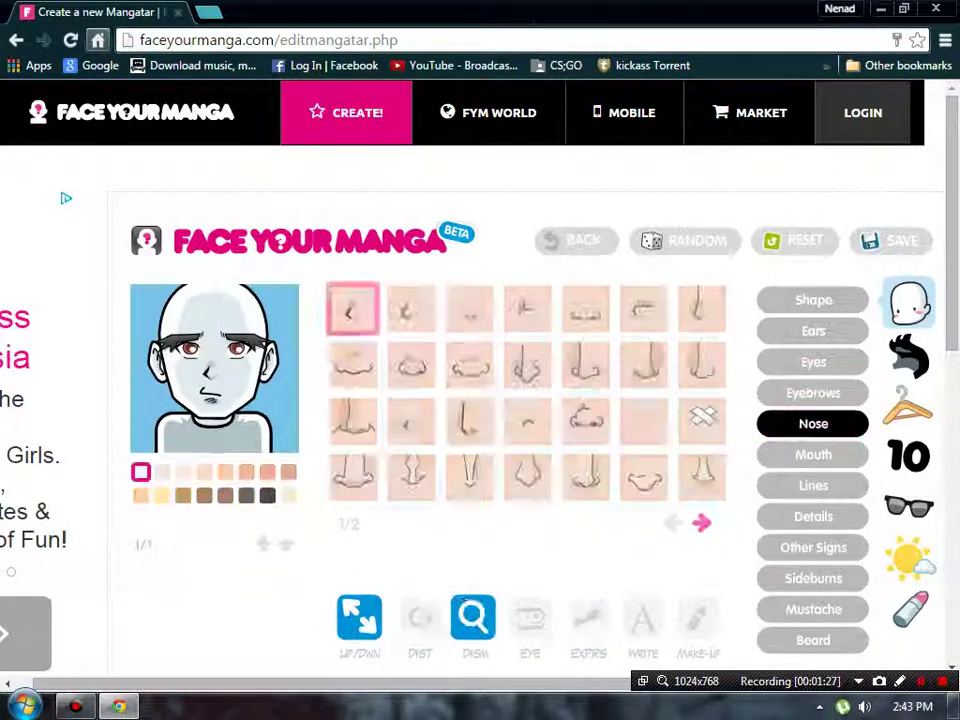
click(585, 364)
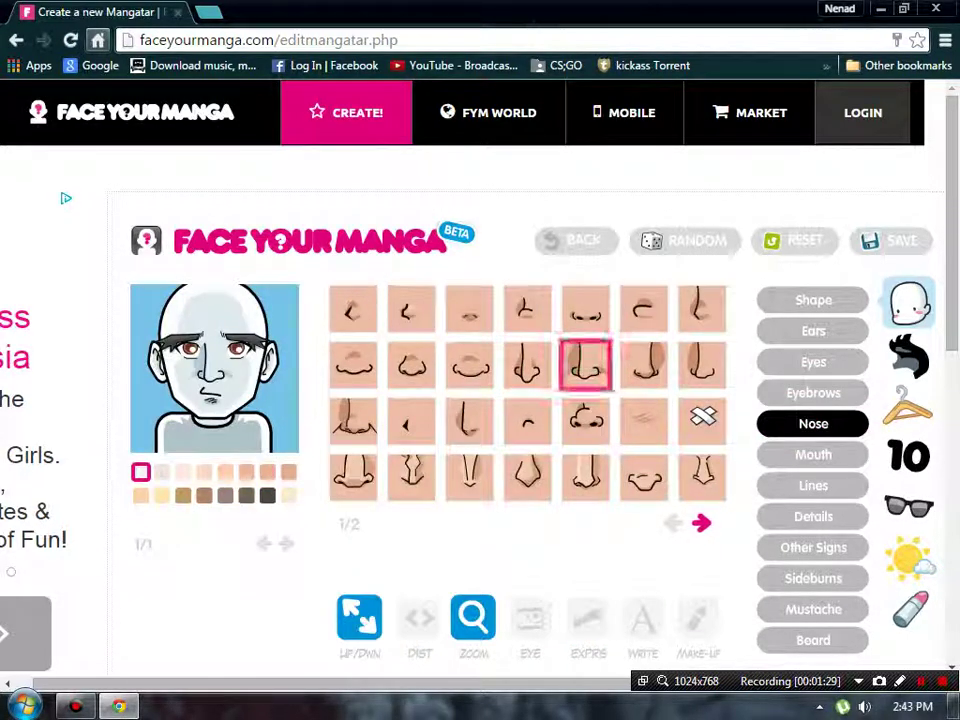
click(813, 454)
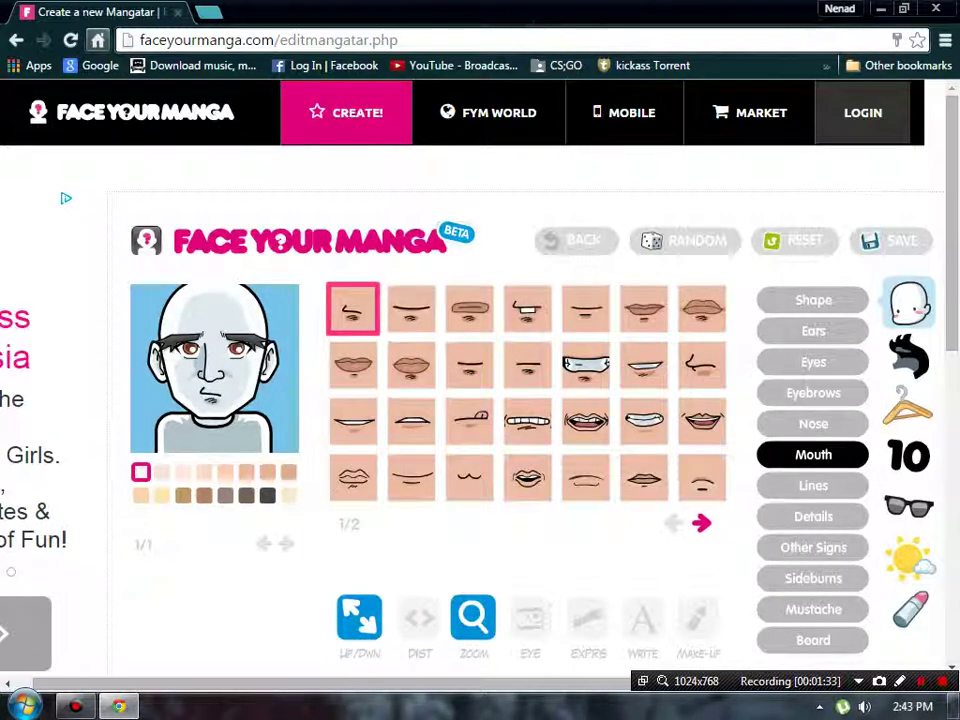
click(643, 478)
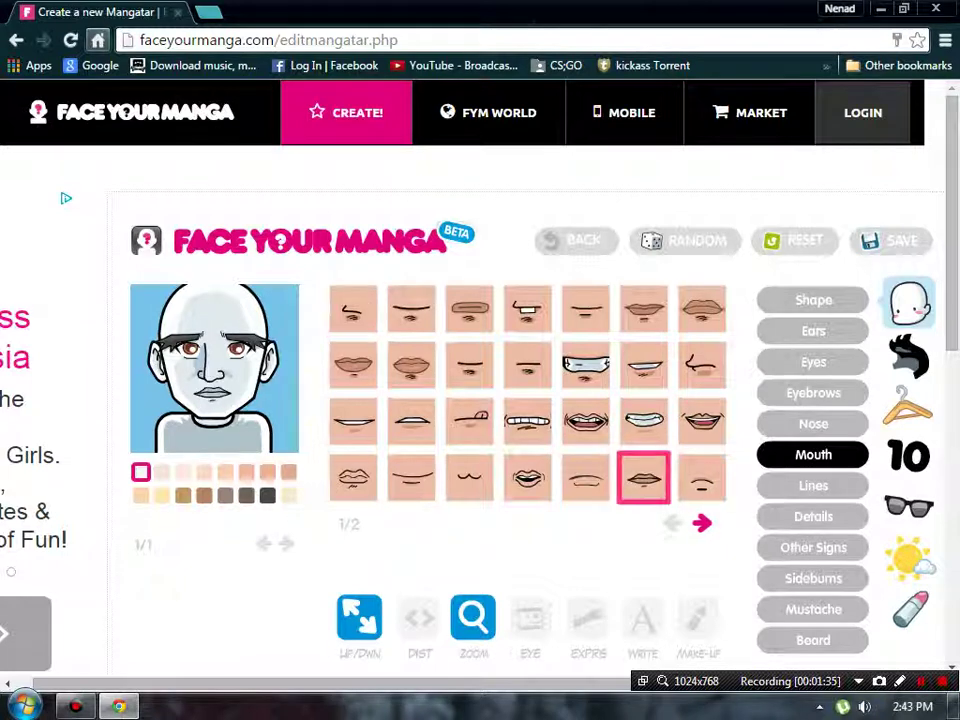
Add forehead frown lines, a dark cheek mole and curved sideburns
click(813, 485)
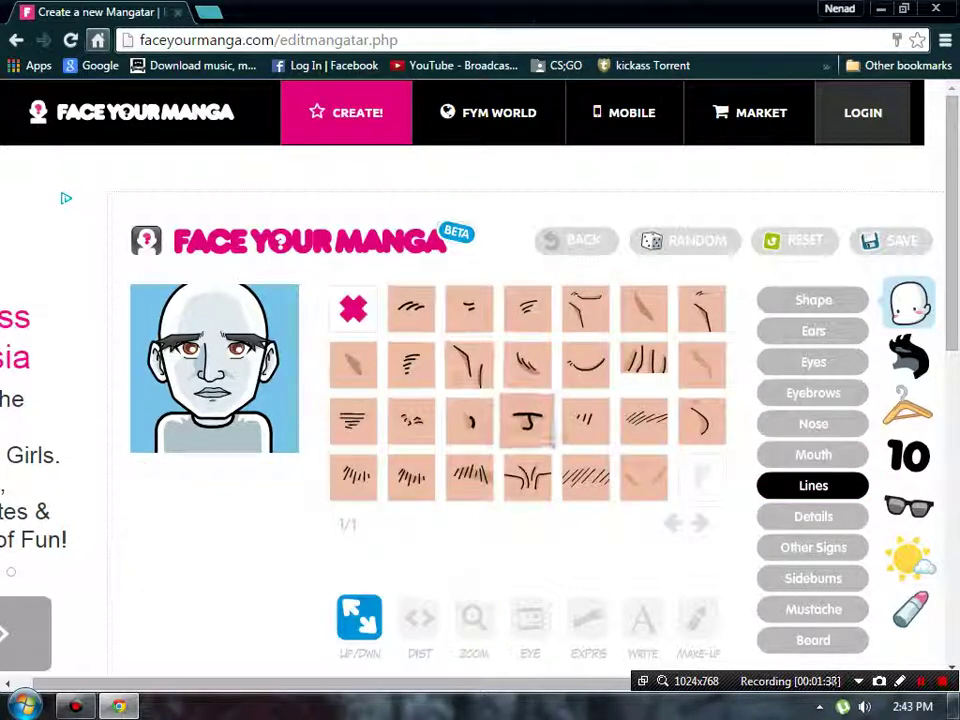
click(527, 478)
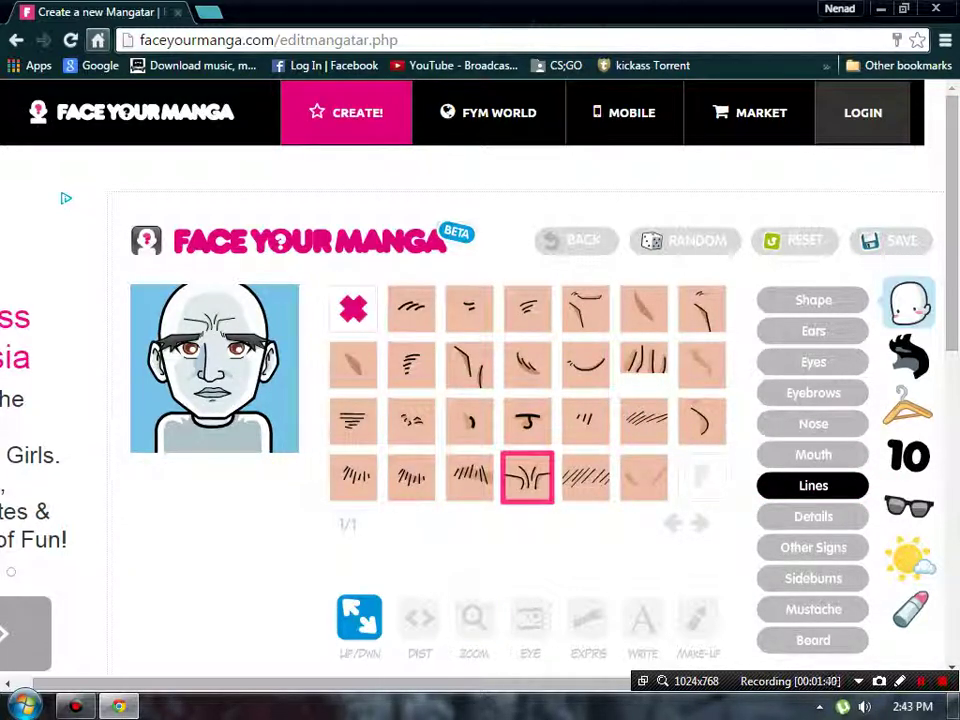
click(813, 516)
click(585, 478)
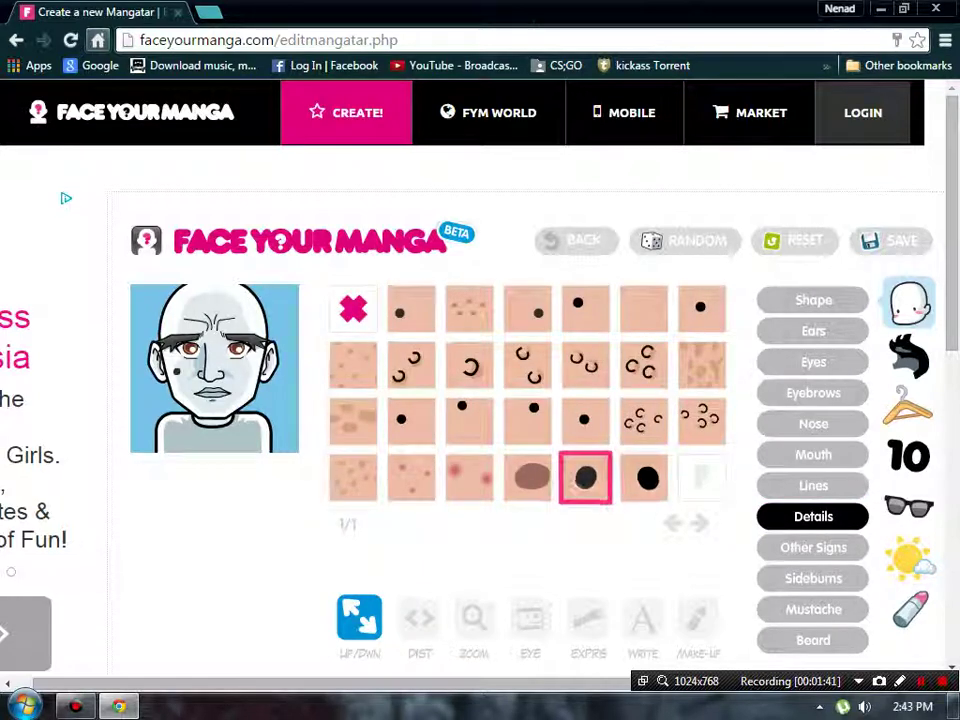
click(813, 578)
click(469, 418)
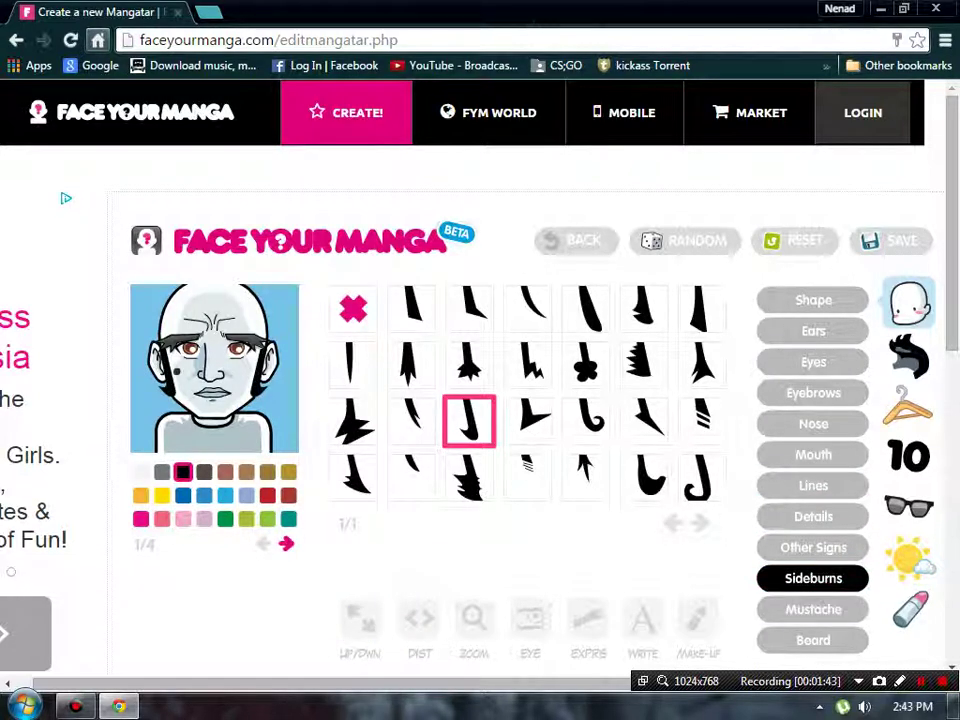
click(813, 640)
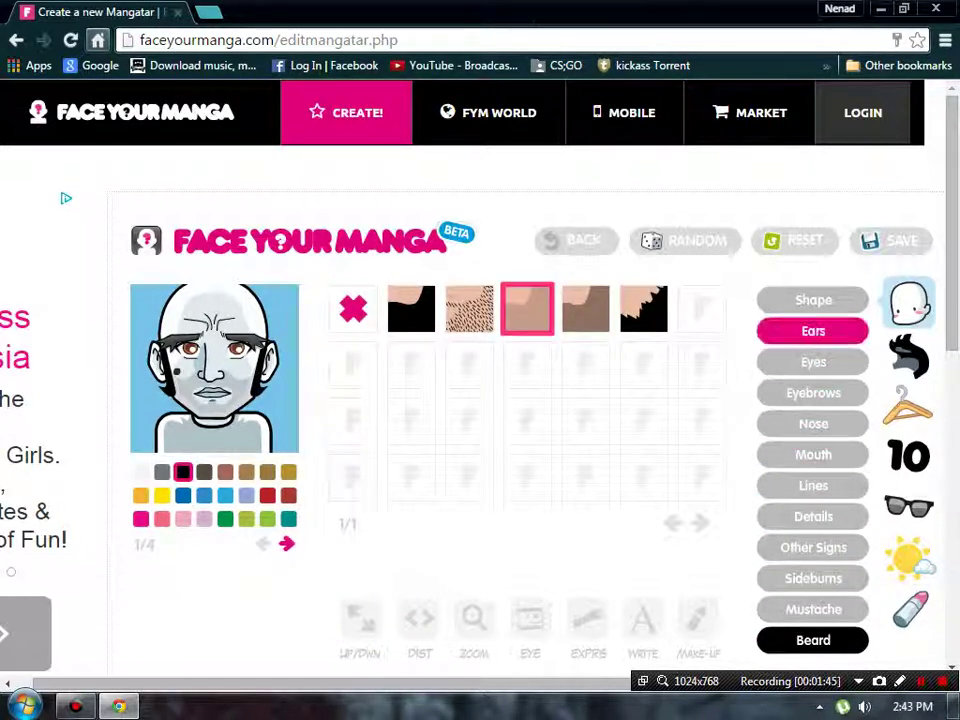
Give the man short black hair and the plaid Classic shirt
click(909, 355)
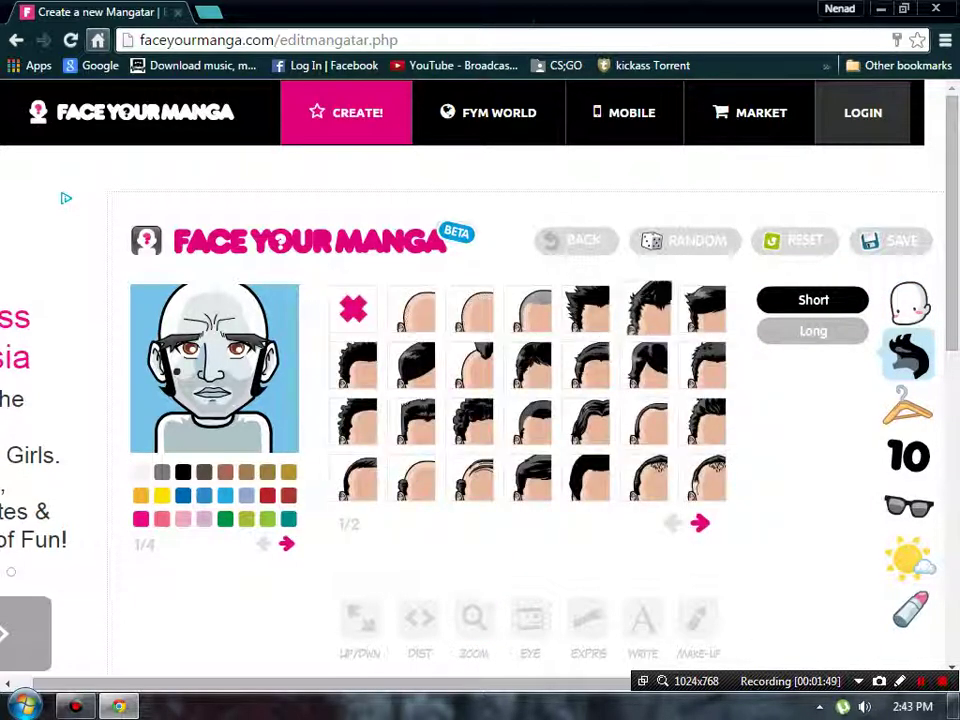
click(528, 478)
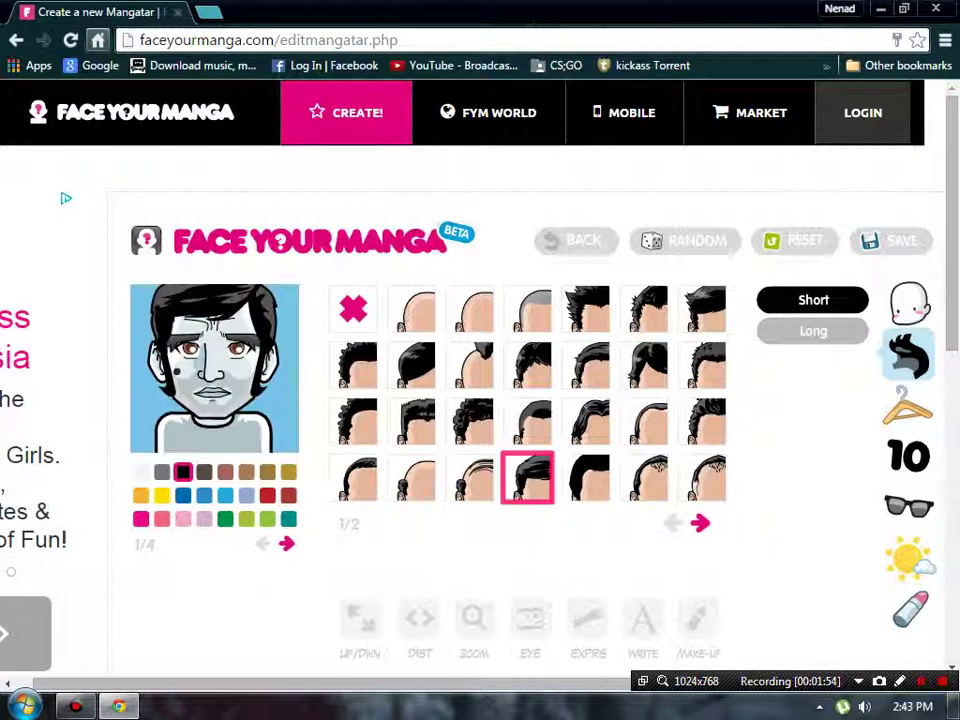
click(908, 408)
click(813, 331)
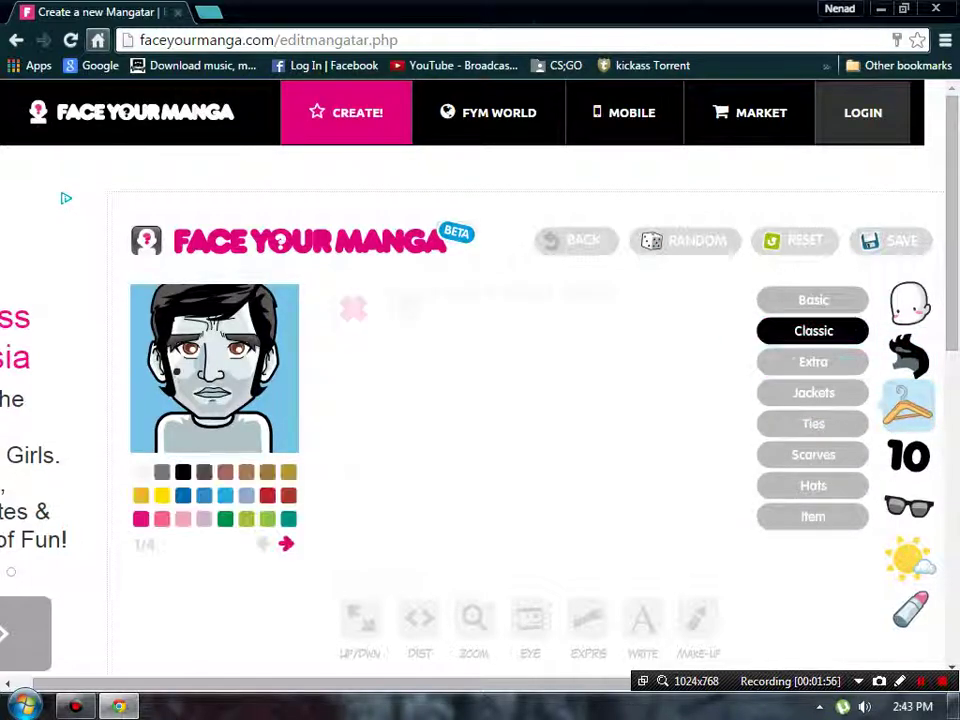
click(411, 308)
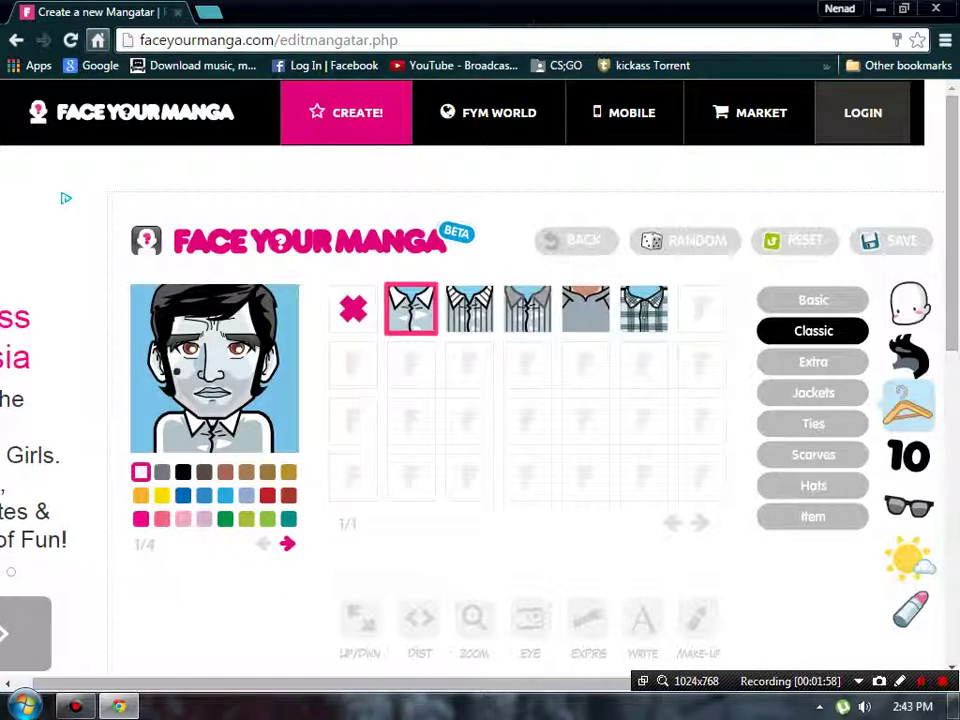
click(469, 308)
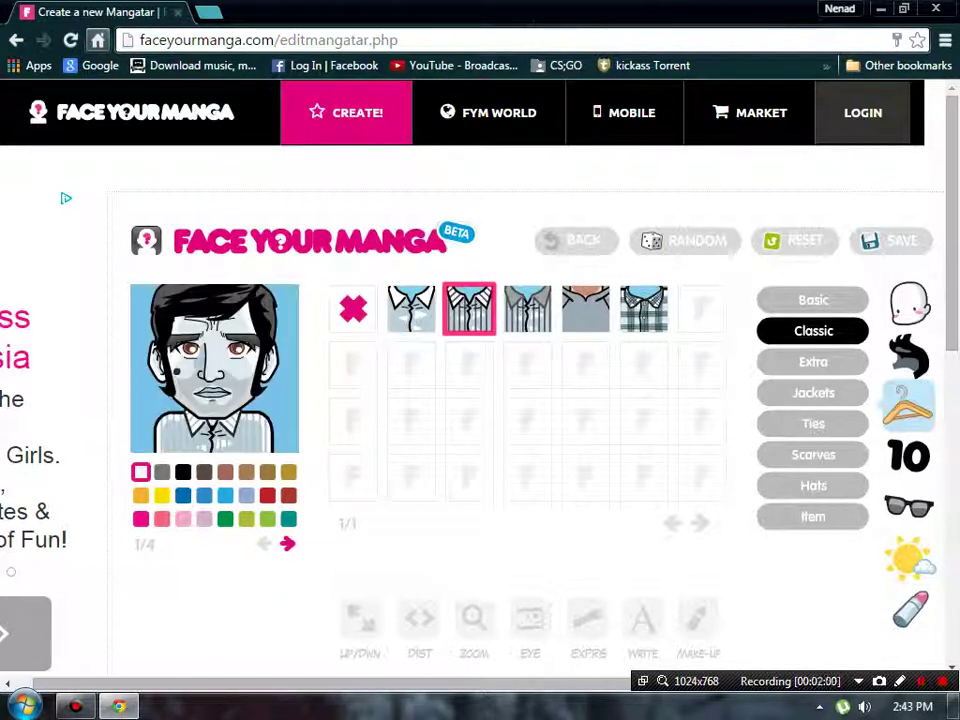
click(527, 308)
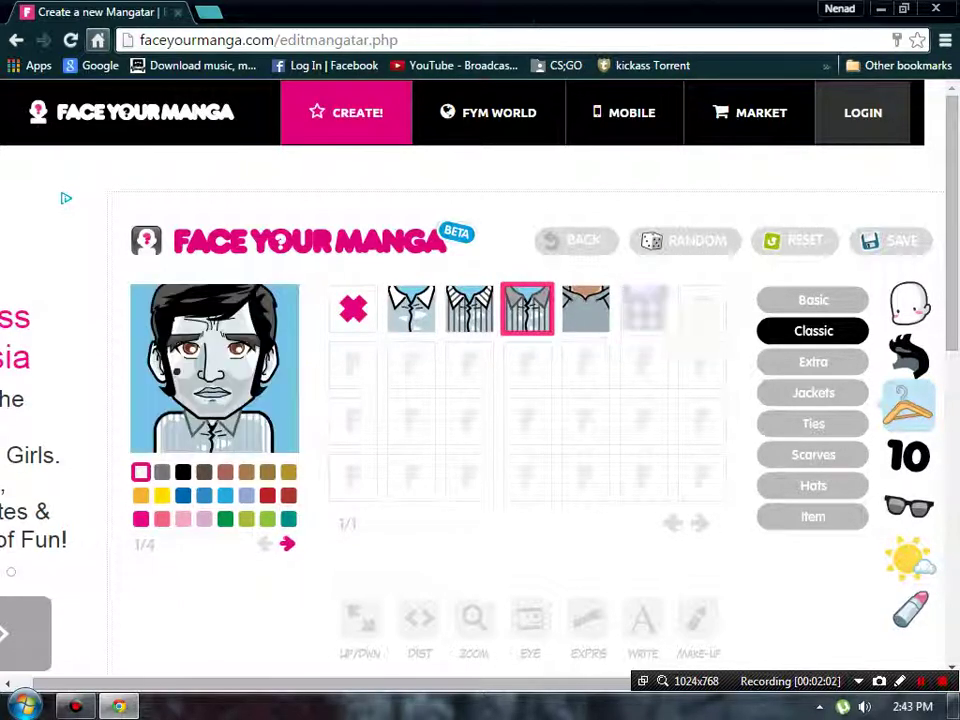
click(643, 308)
Add the cigarette-holding hand from the Gadgets accessories
click(909, 455)
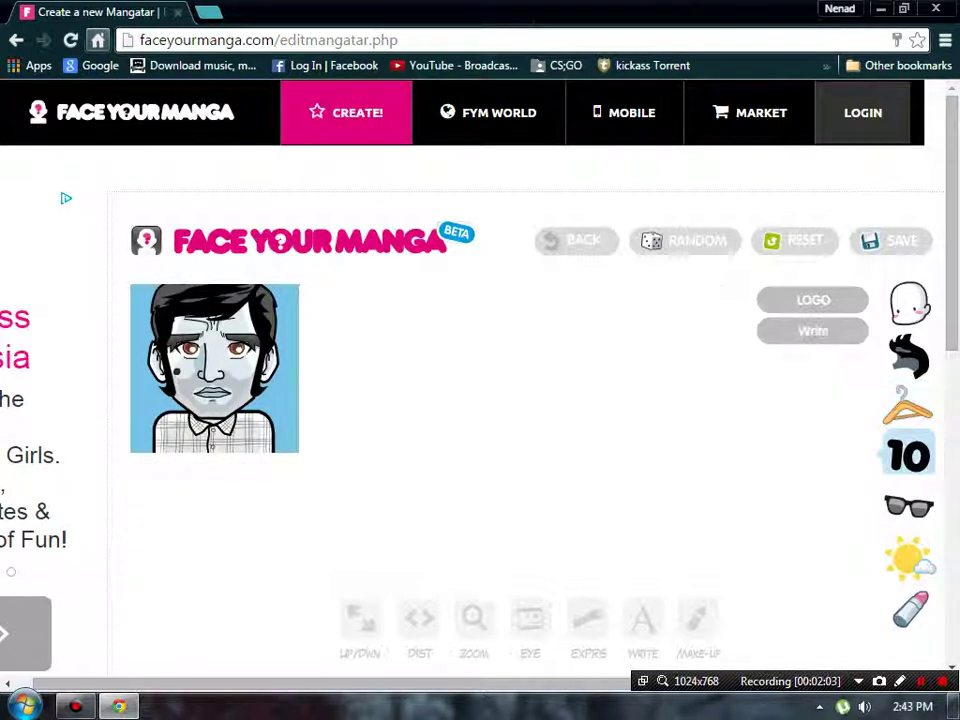
click(909, 505)
click(813, 454)
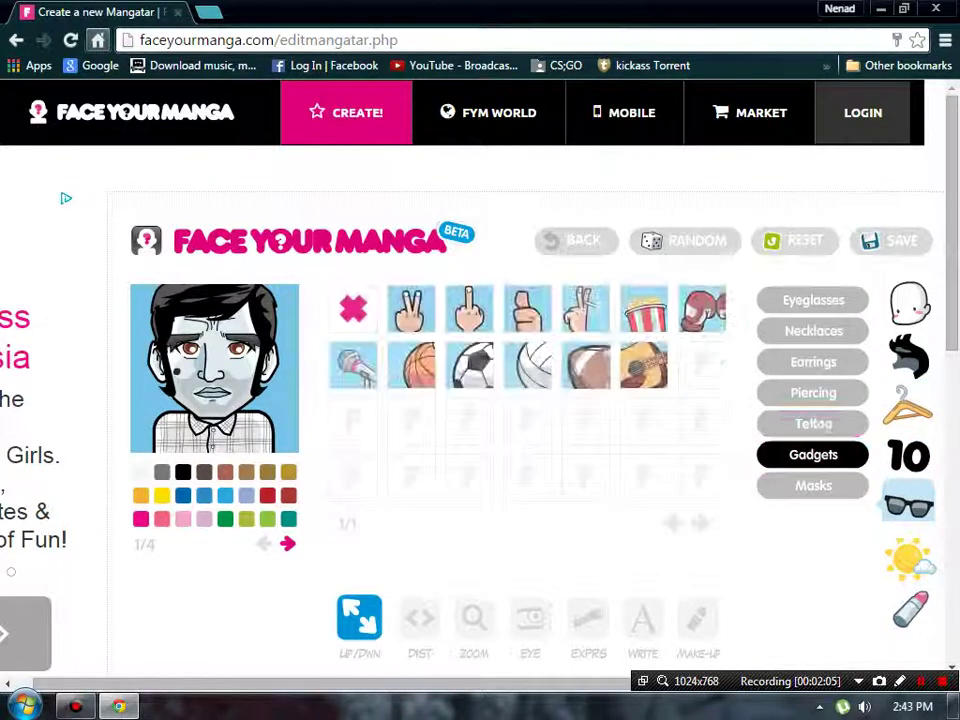
click(527, 308)
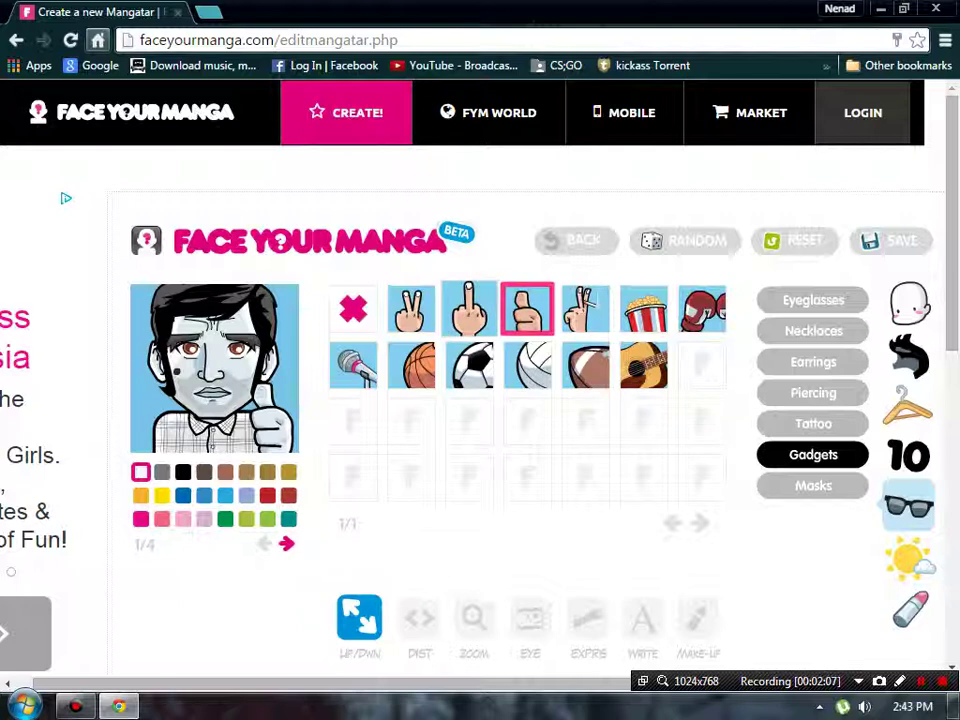
click(585, 308)
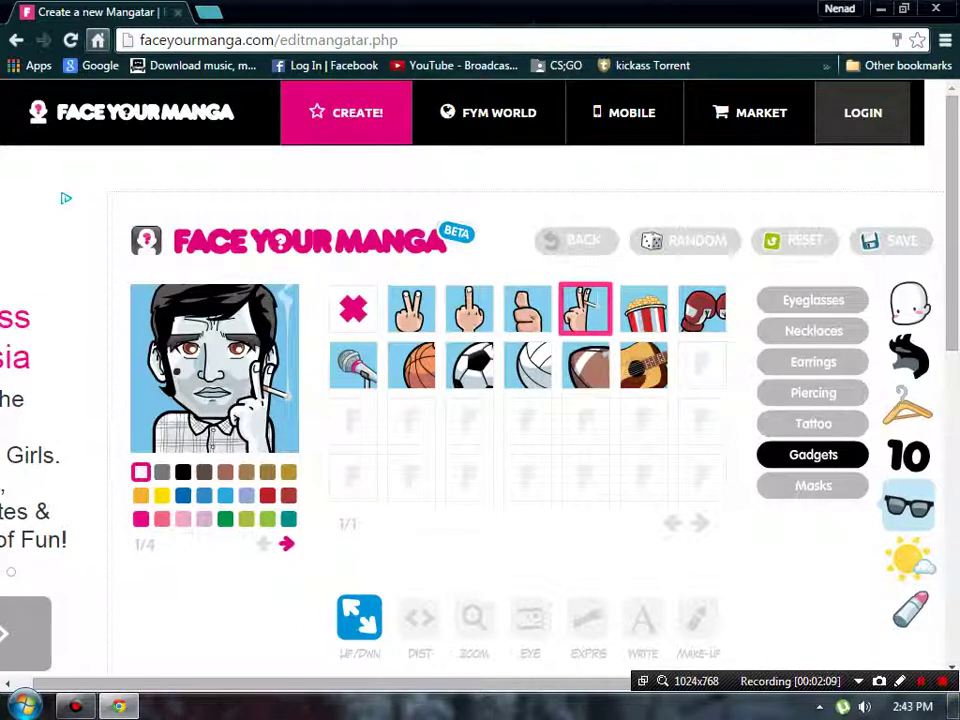
Set a yellow sunburst background from page 2 of the Pattern backgrounds
click(909, 557)
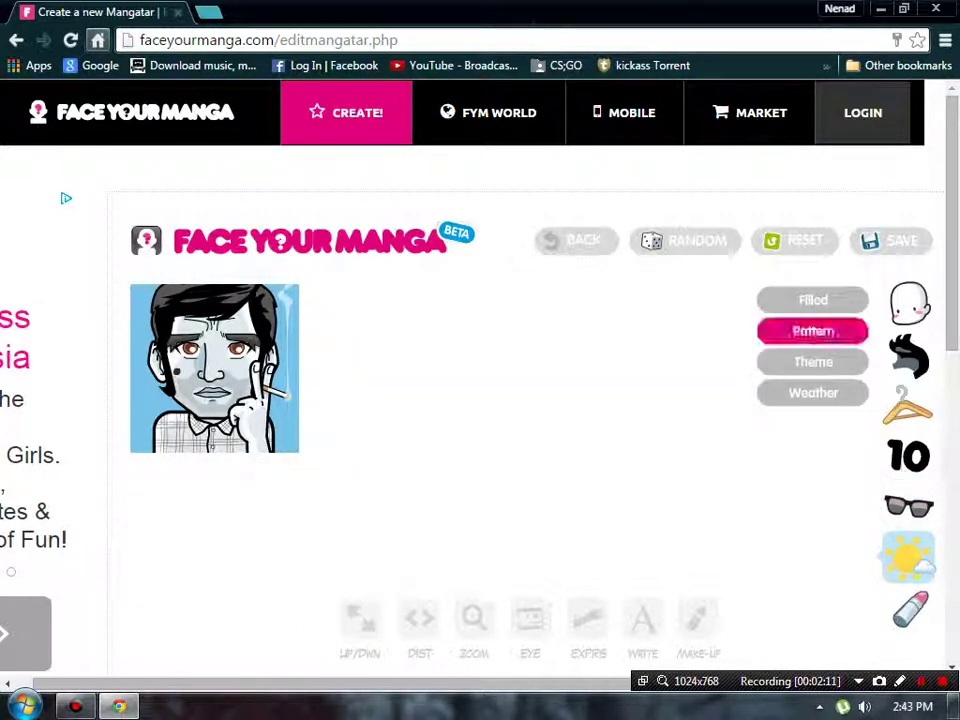
click(813, 331)
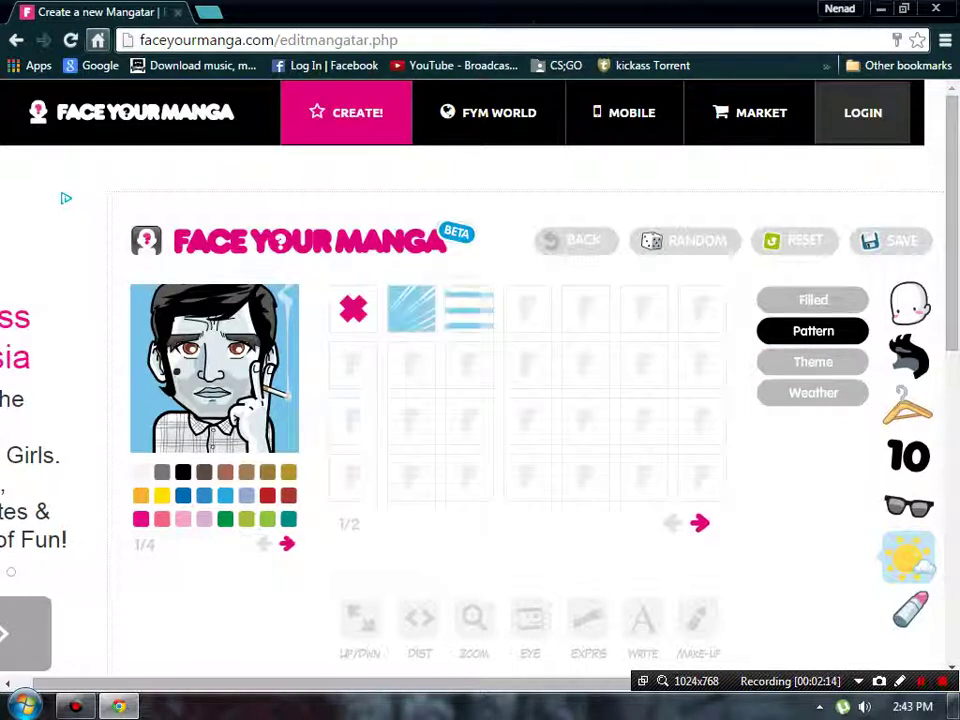
click(469, 308)
click(527, 308)
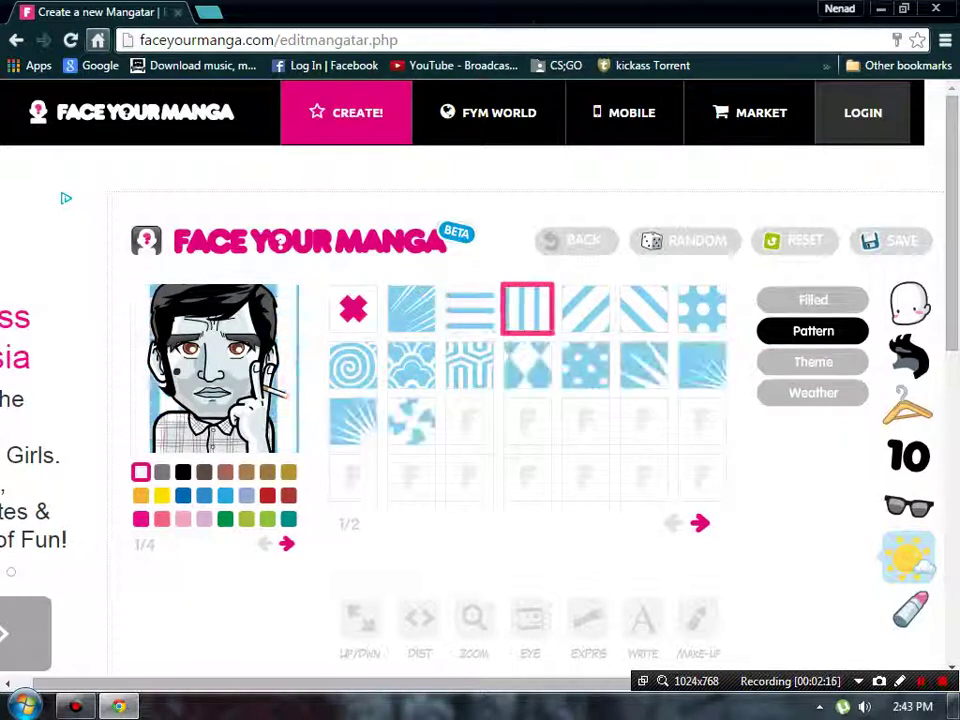
click(699, 522)
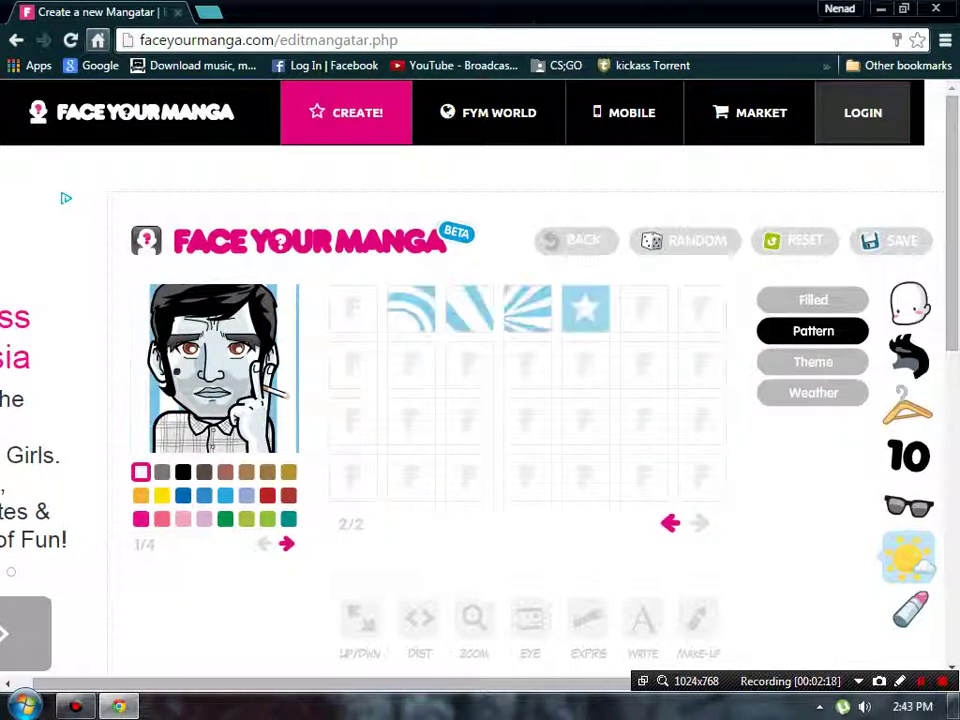
click(527, 308)
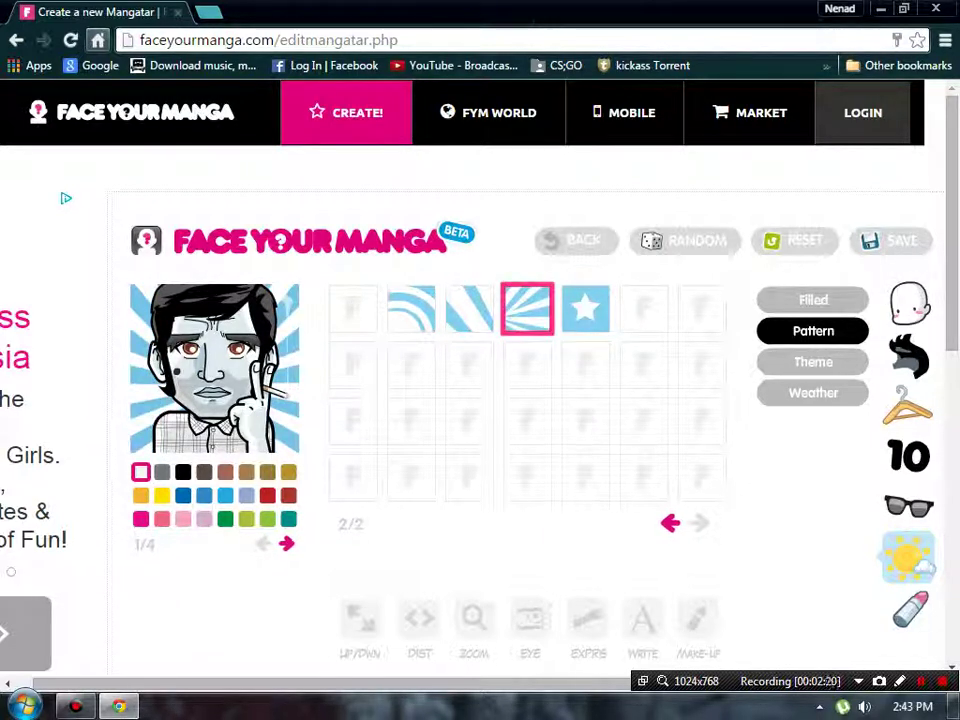
click(140, 495)
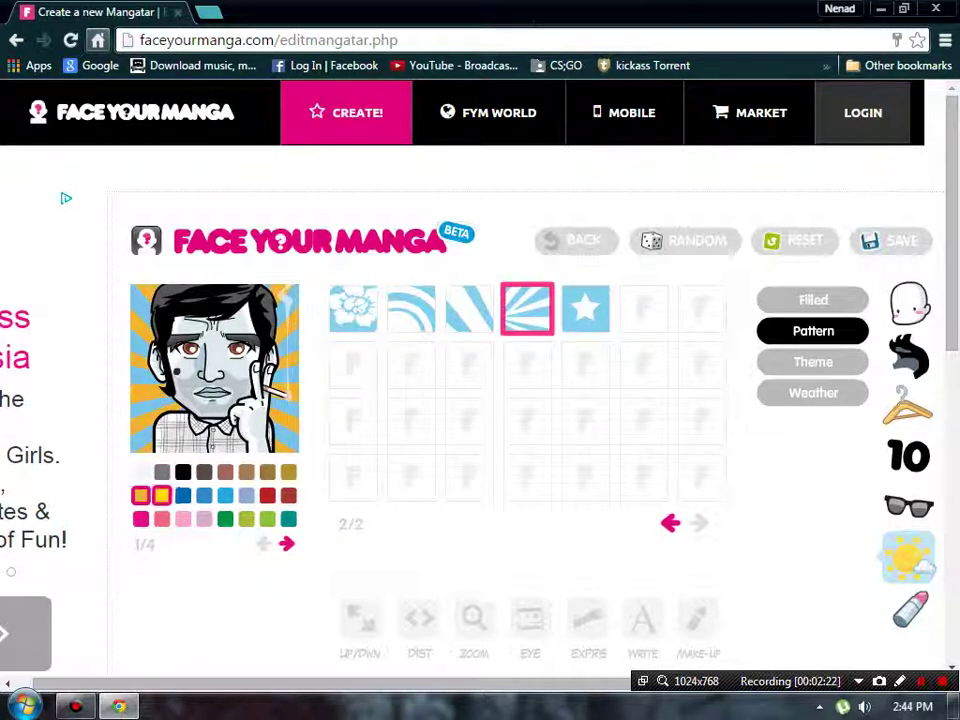
click(161, 495)
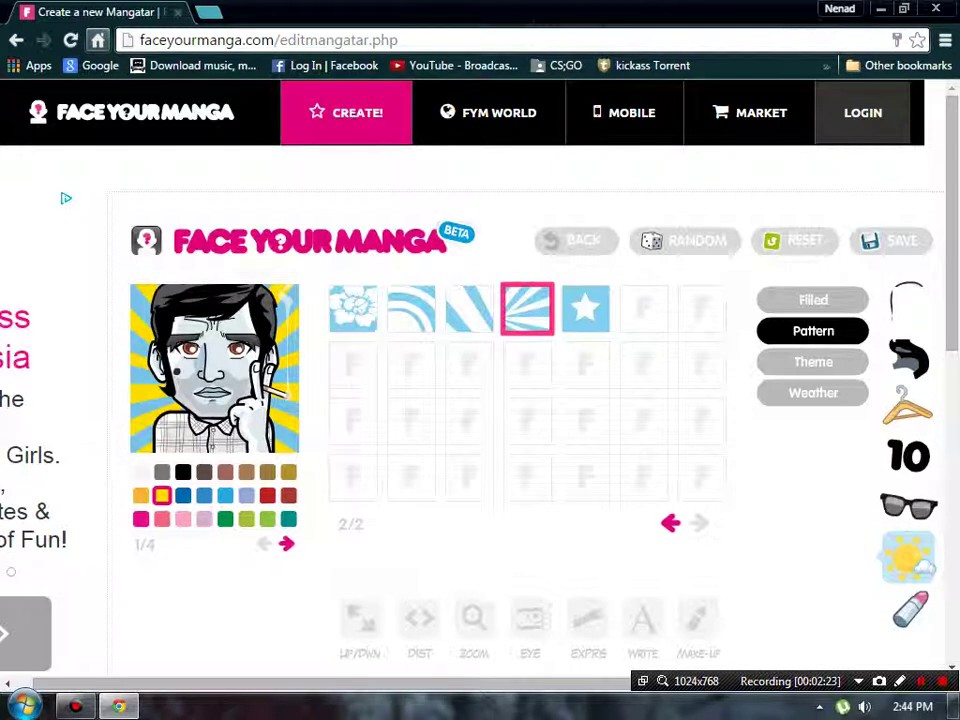
click(909, 607)
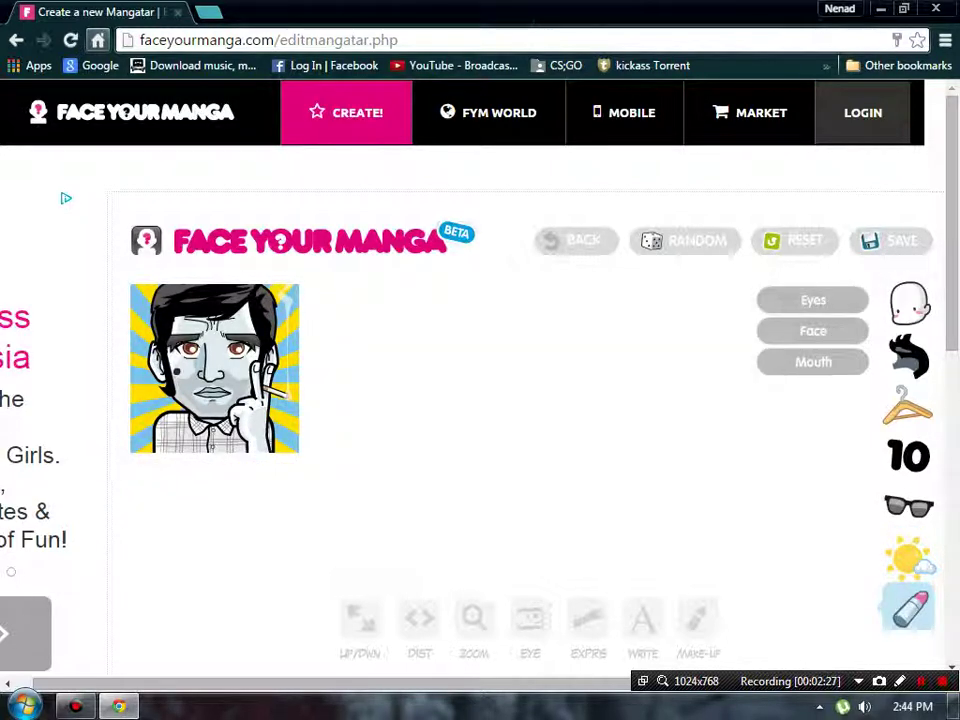
Apply the pink drip face make-up, then bring up the SAVE form
click(813, 330)
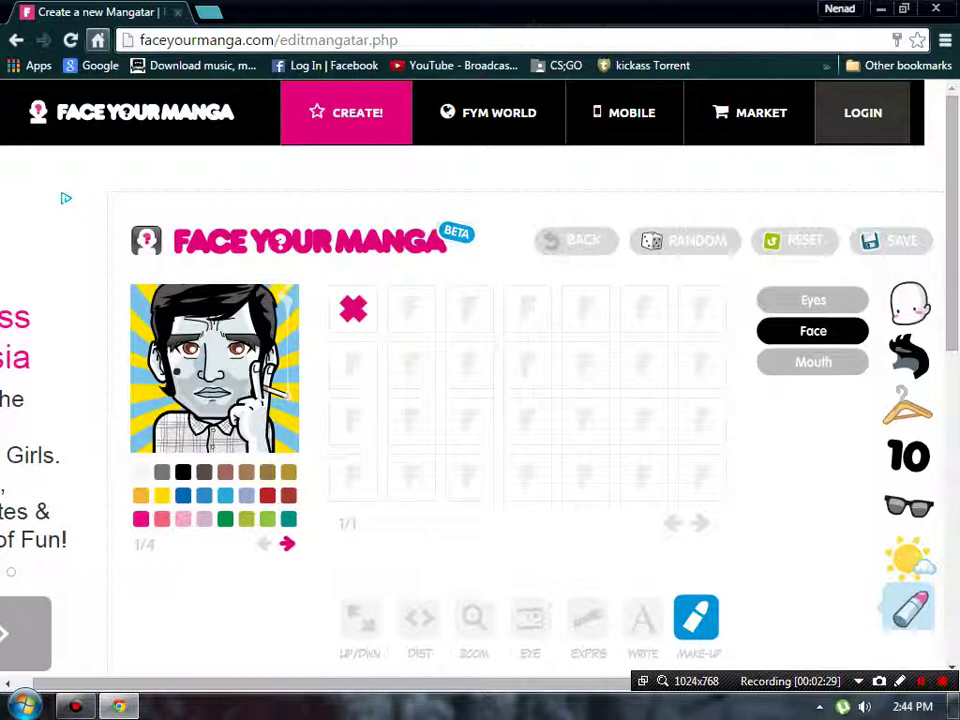
click(411, 308)
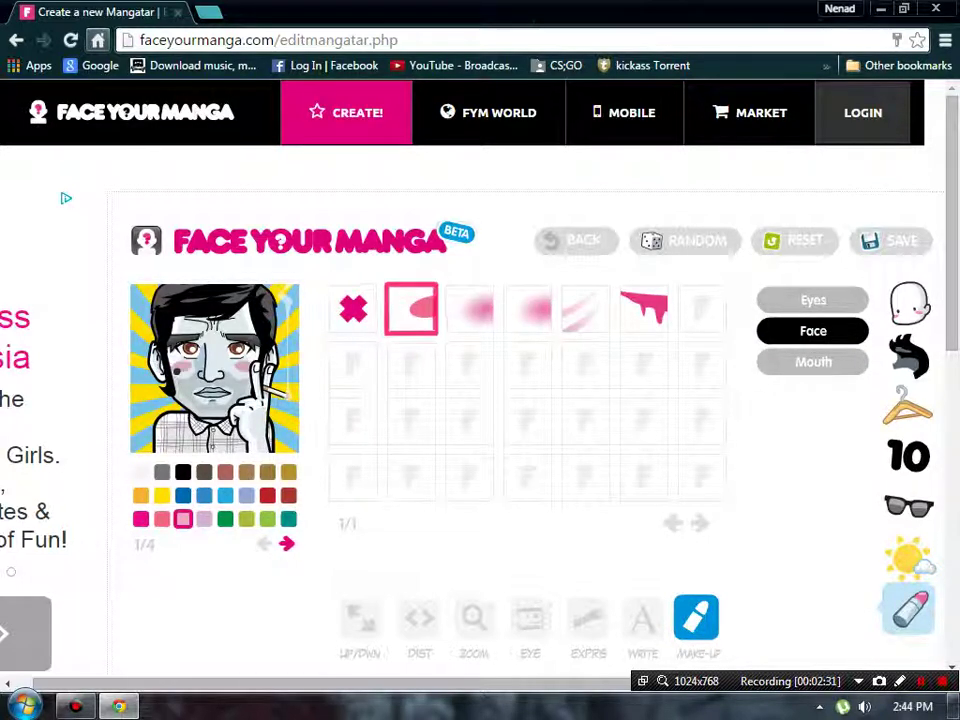
click(469, 308)
click(643, 308)
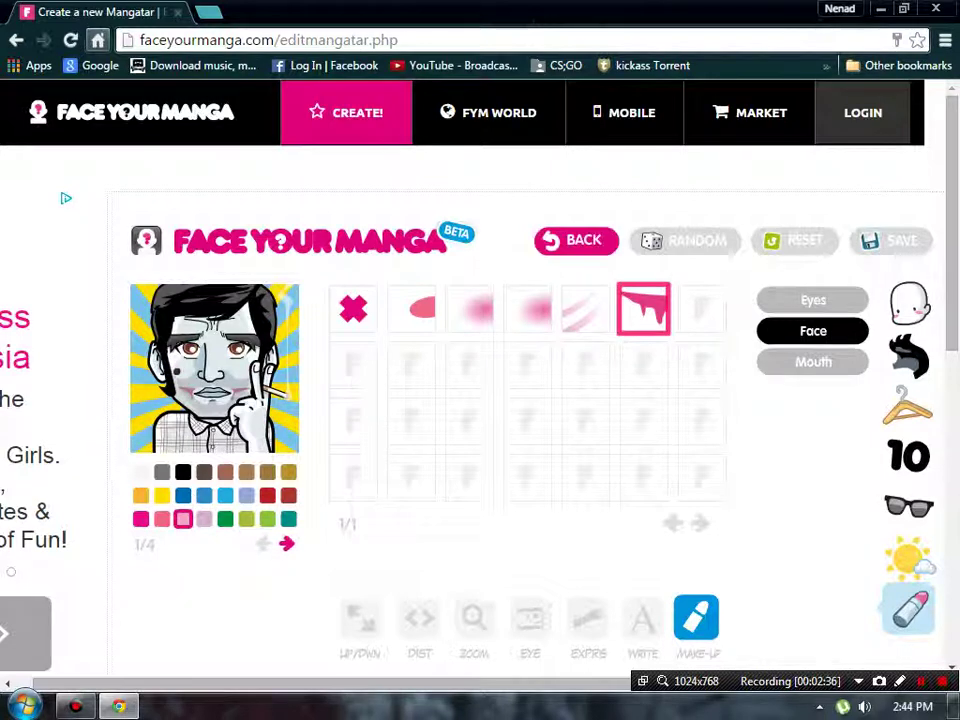
click(895, 240)
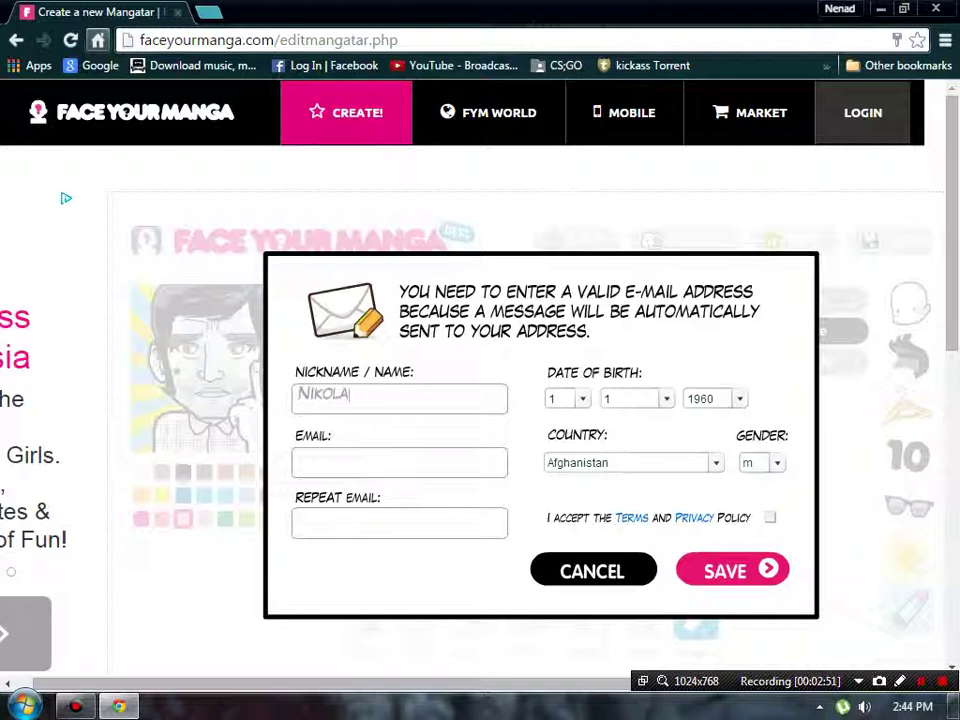
Enter the e-mail address, copy it into Repeat Email, and submit the form
click(399, 462)
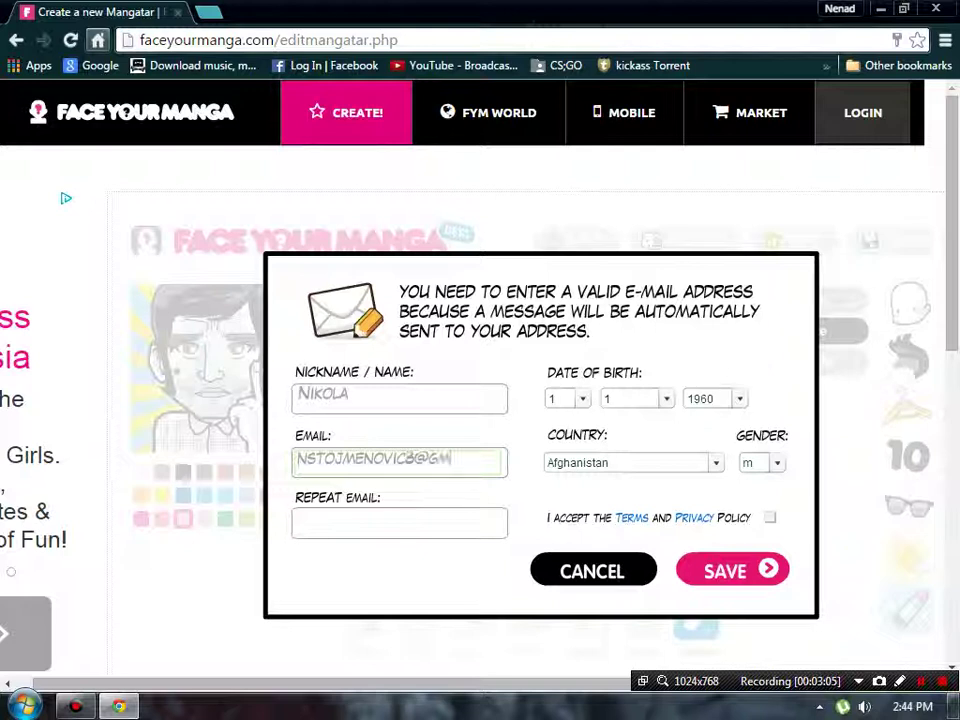
text(.com)
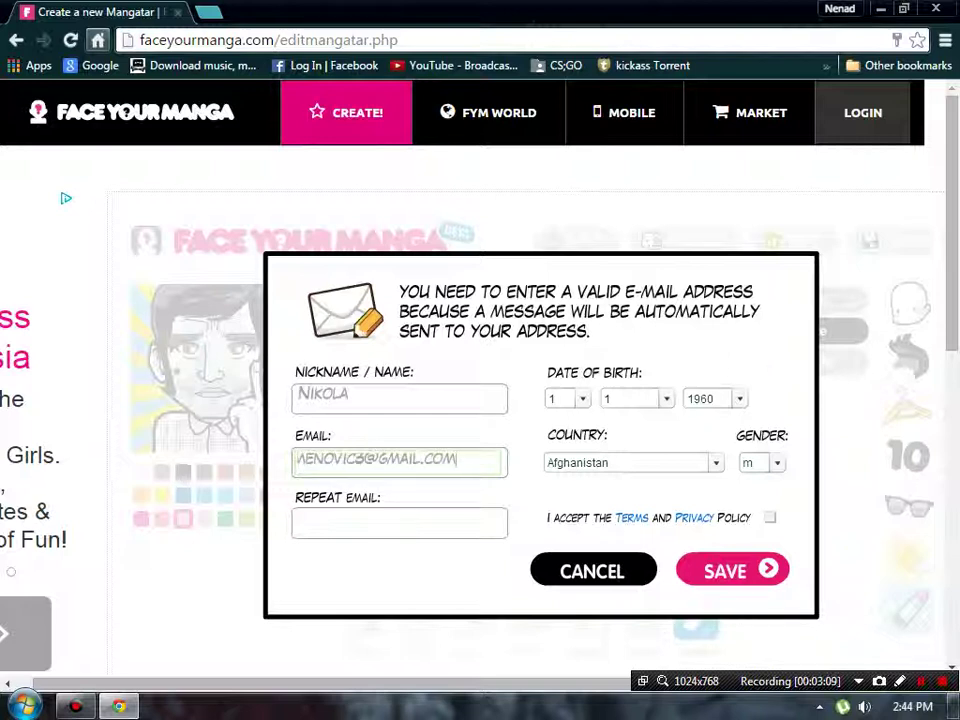
key(ctrl+a)
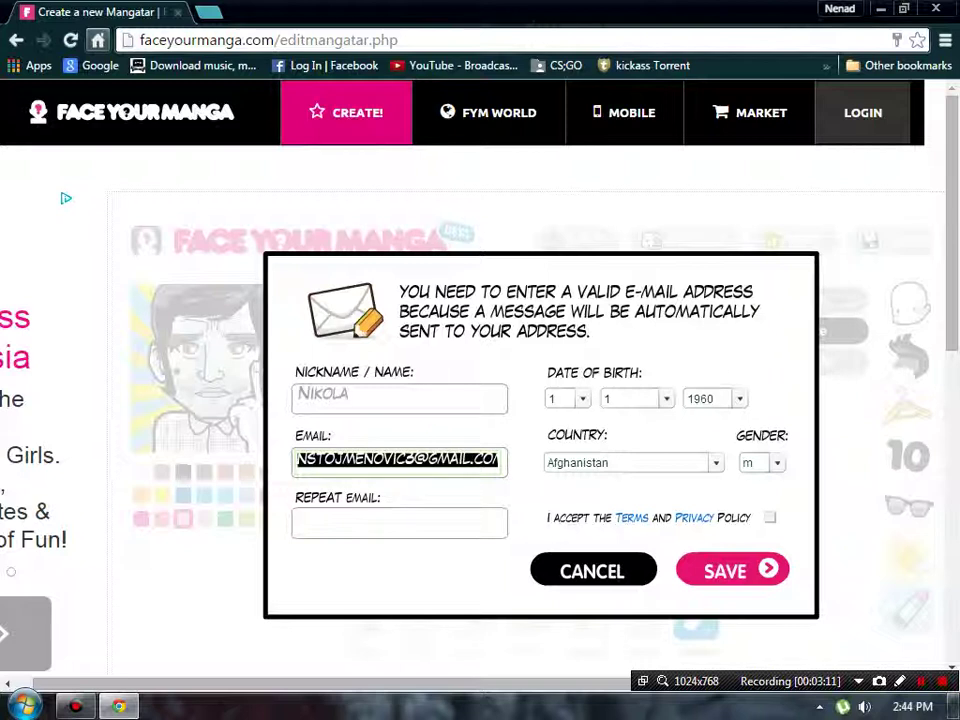
key(ctrl+c)
key(Tab)
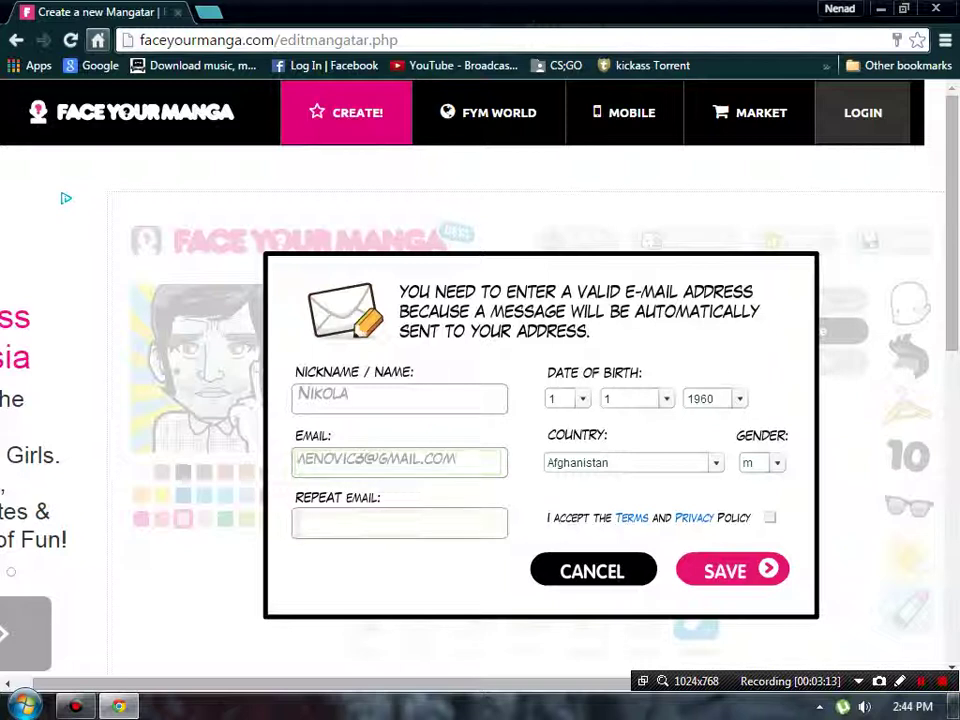
key(ctrl+v)
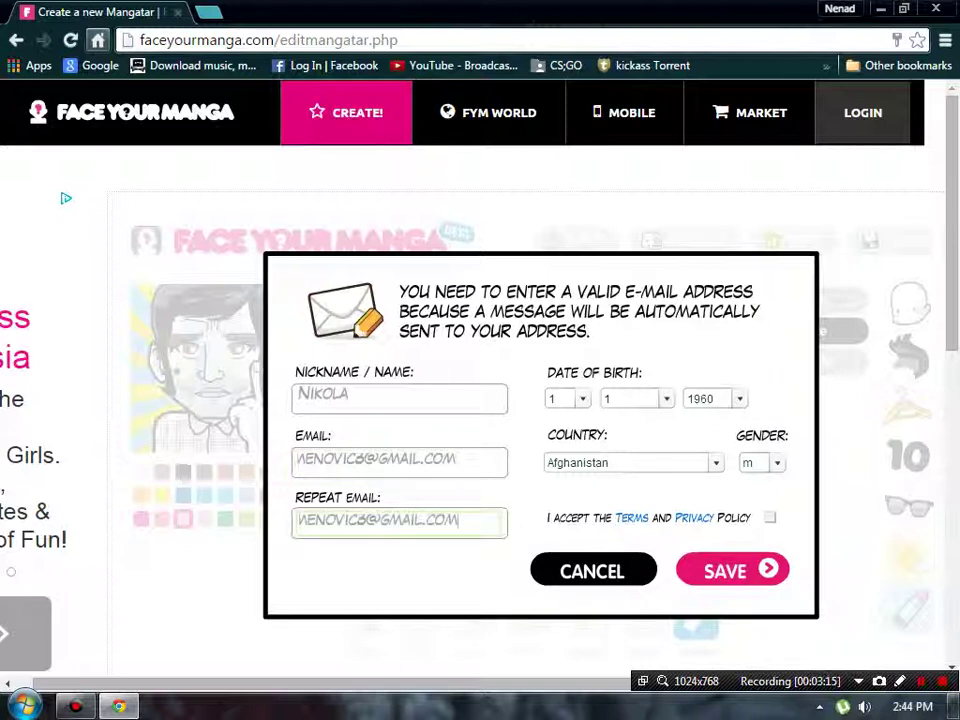
key(Return)
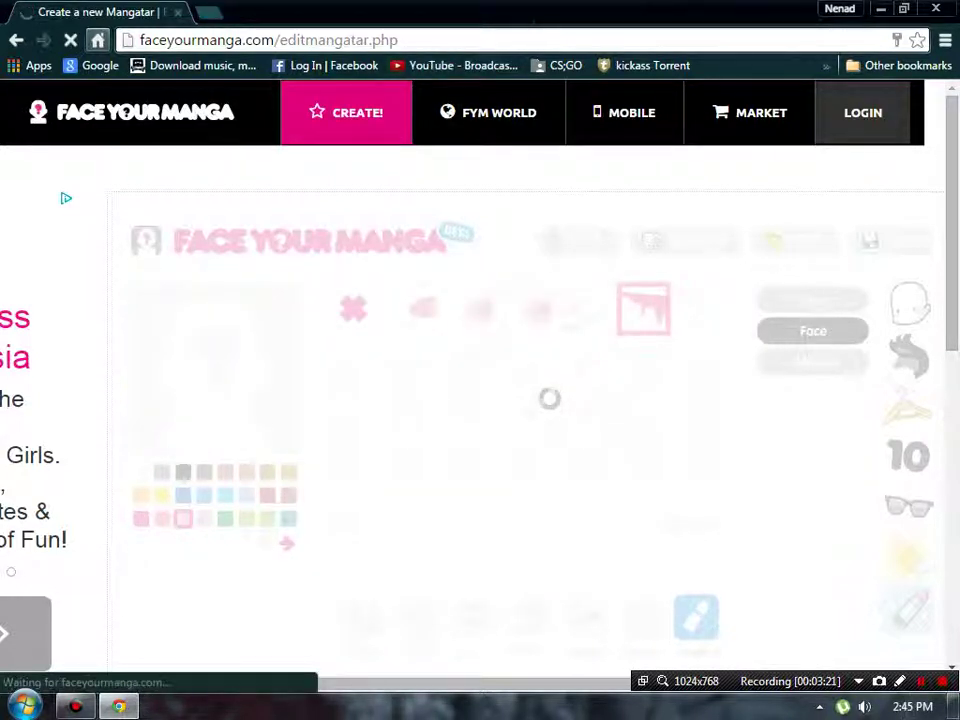
key(ctrl+t)
Load Gmail in the new tab and switch to the account receiving the mangatar
text(g)
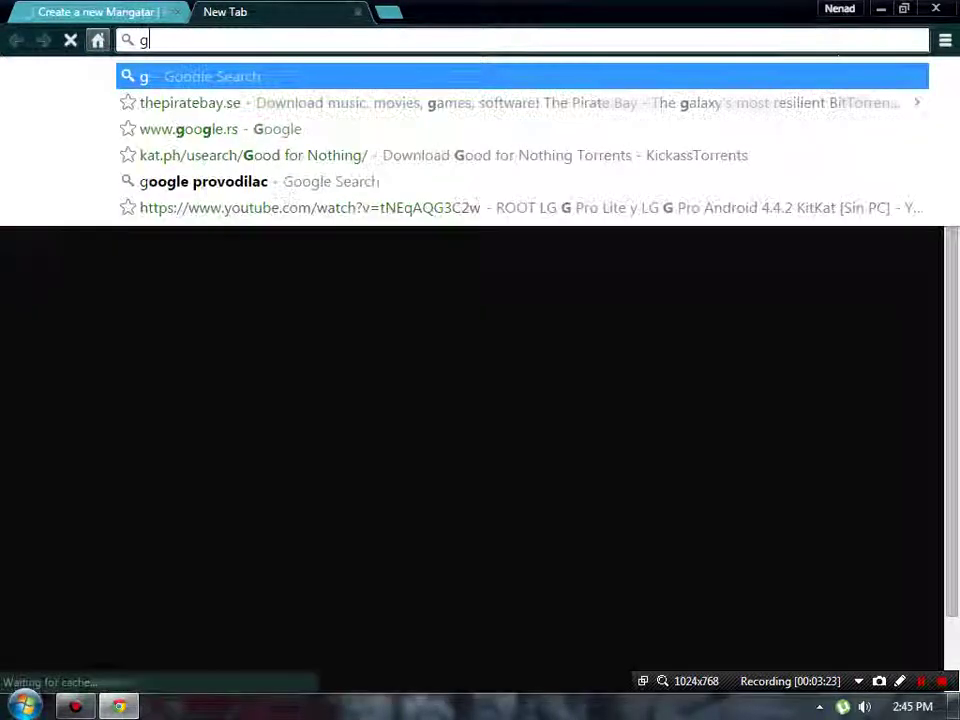
text(mail)
key(Return)
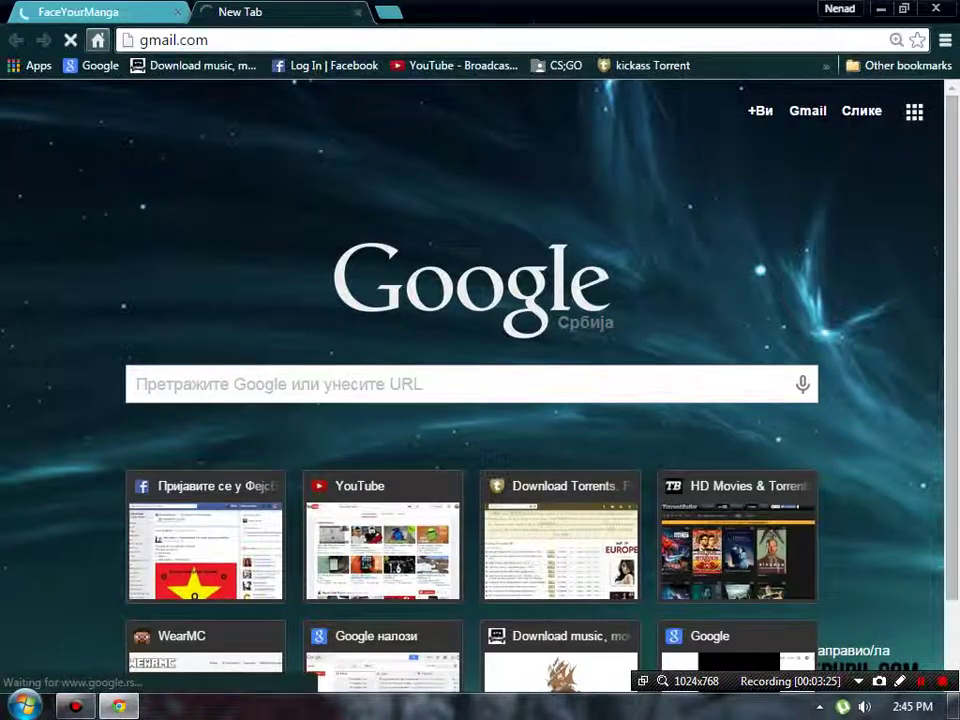
key(ctrl+shift+Tab)
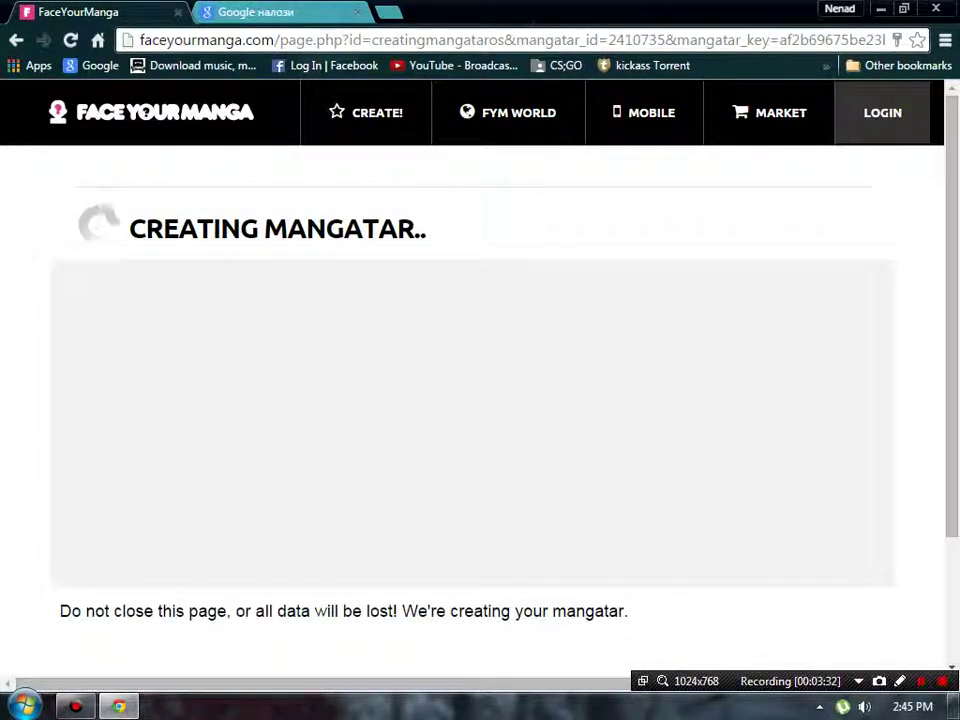
key(ctrl+Tab)
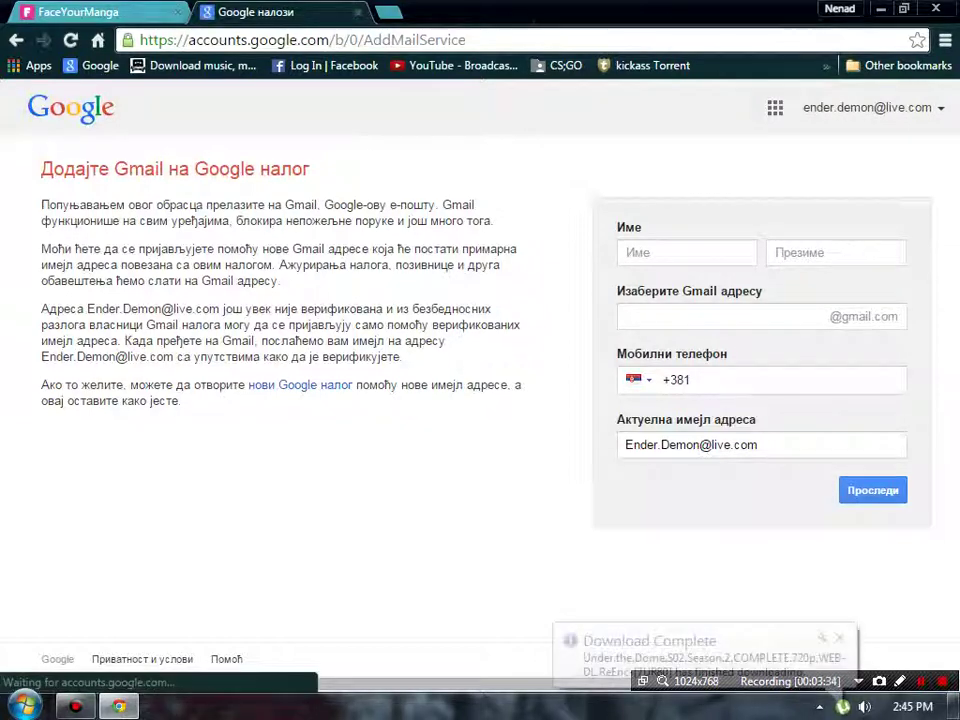
click(868, 107)
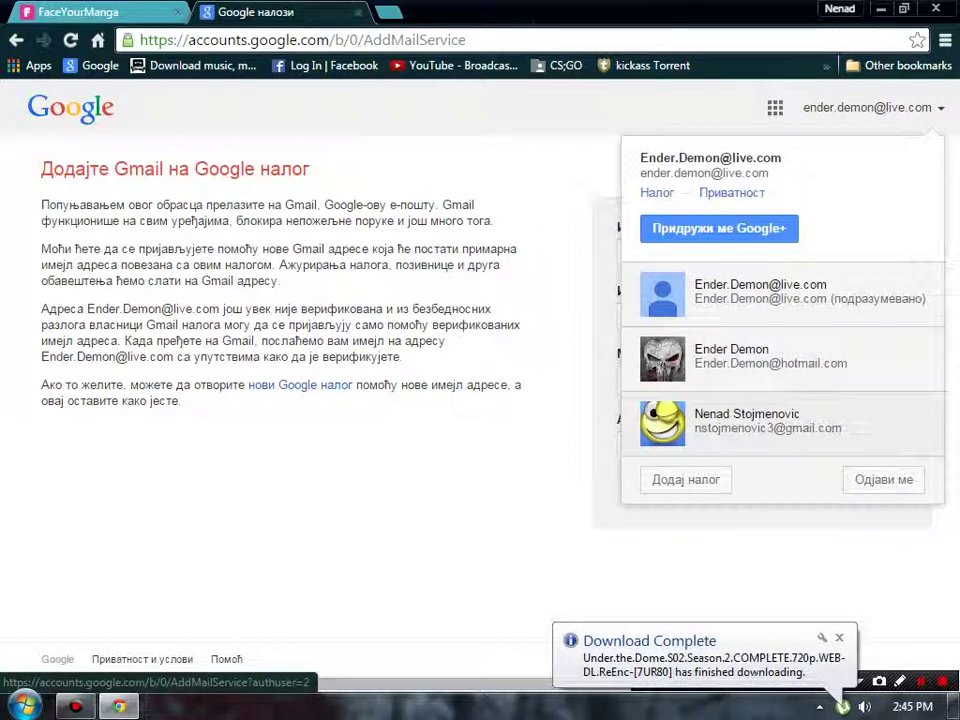
click(760, 291)
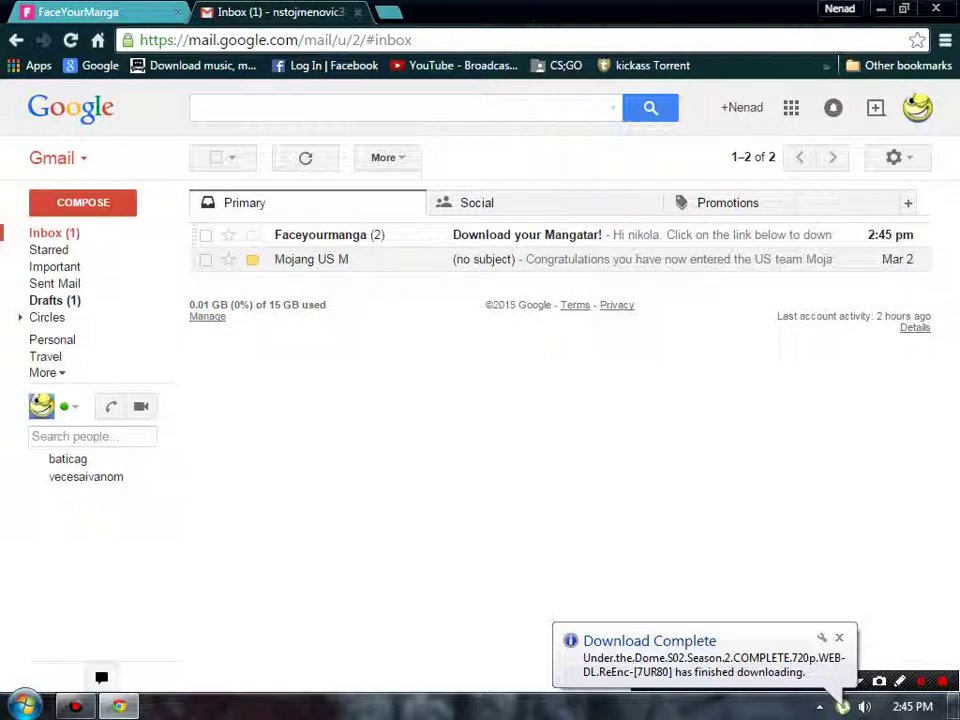
Open the 'Download your Mangatar!' email and follow its mangatar_download link
click(527, 234)
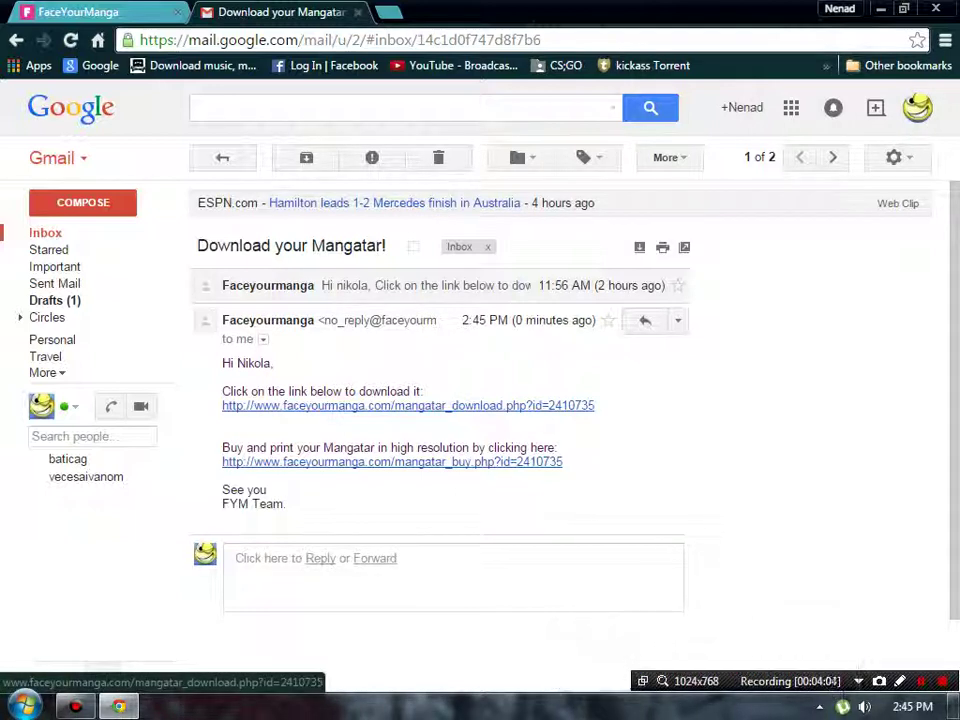
click(408, 405)
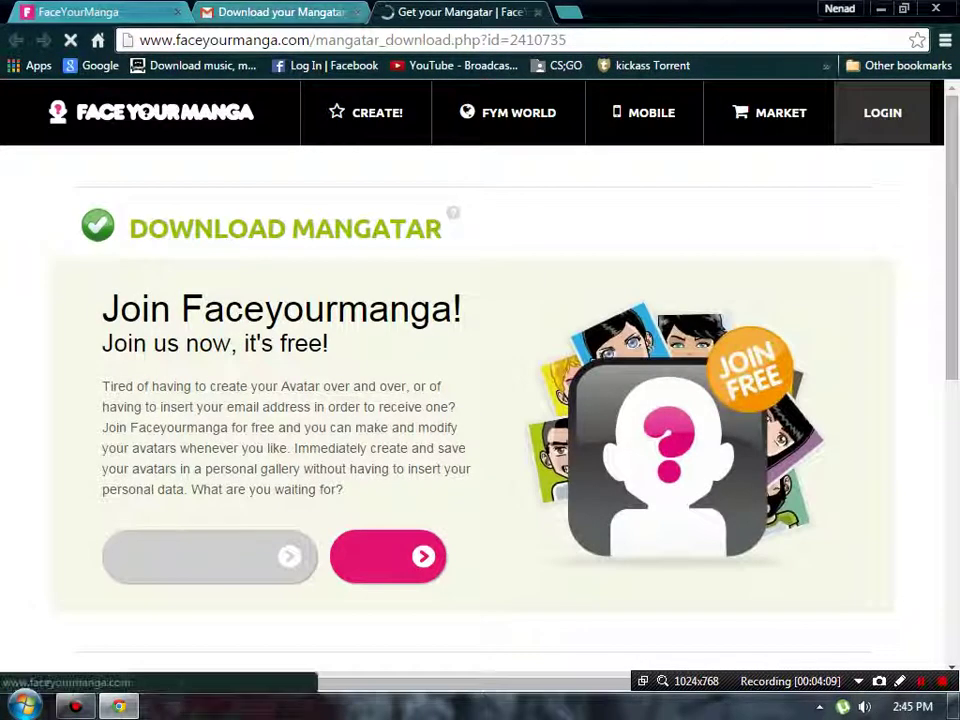
Download the finished avatar as a PNG file and reveal the desktop
scroll(480, 380, down, 2)
scroll(480, 380, down, 3)
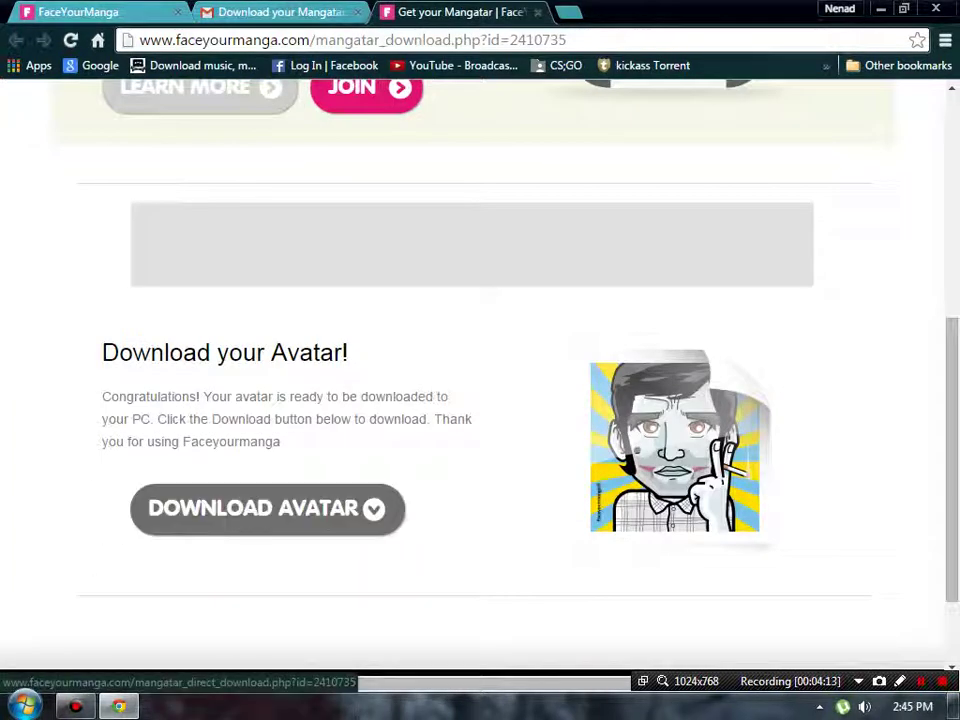
click(267, 509)
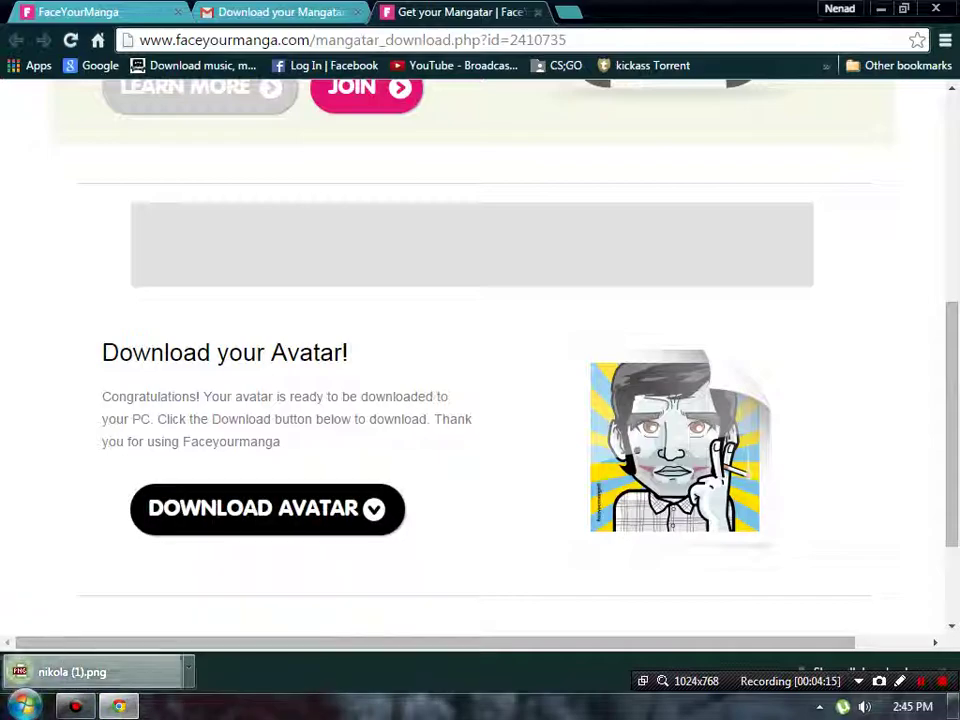
key(super+d)
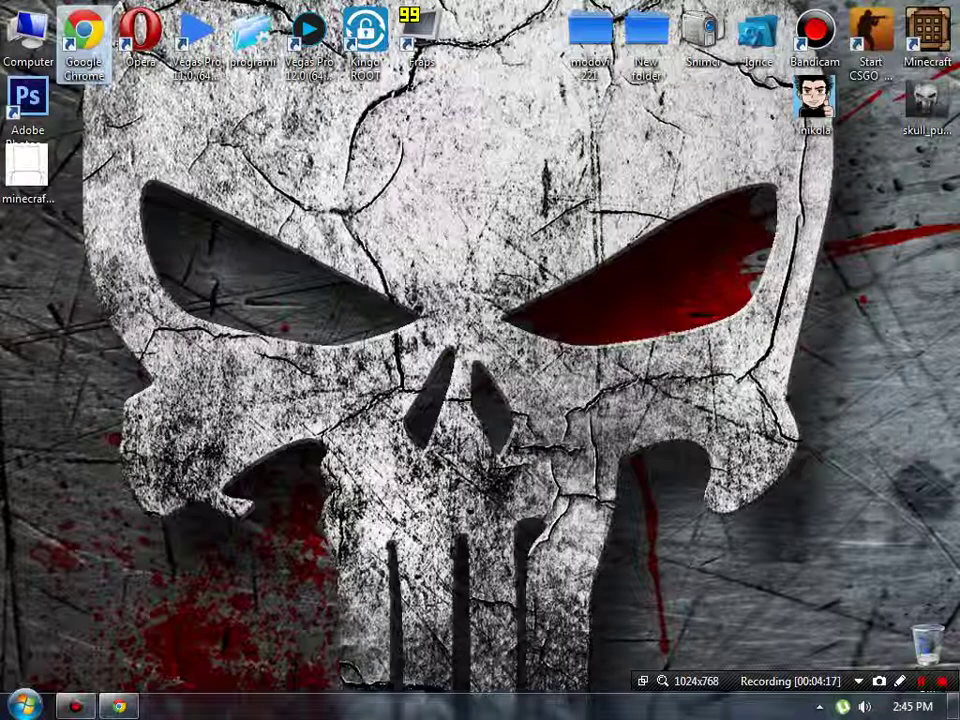
Drop nikola (1).png from the download bar onto the desktop and open it in ACDSee Pro 2
drag(84, 38, 703, 312)
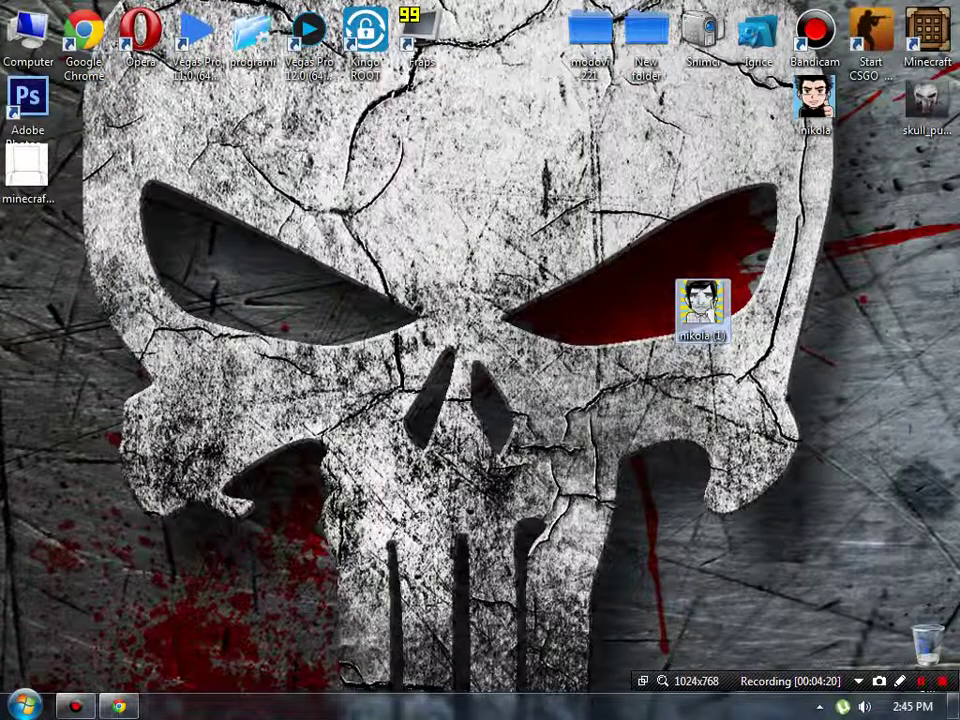
double_click(703, 308)
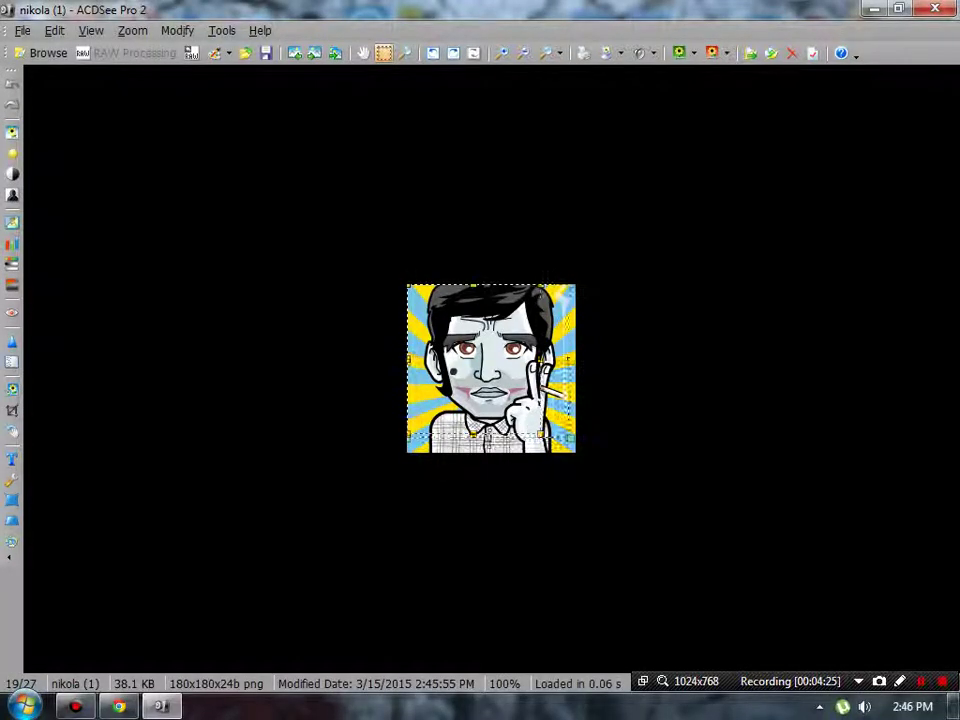
Enlarge the avatar to 360% to inspect it, leave the viewer, and select both nikola files on the desktop
scroll(491, 368, up, 5)
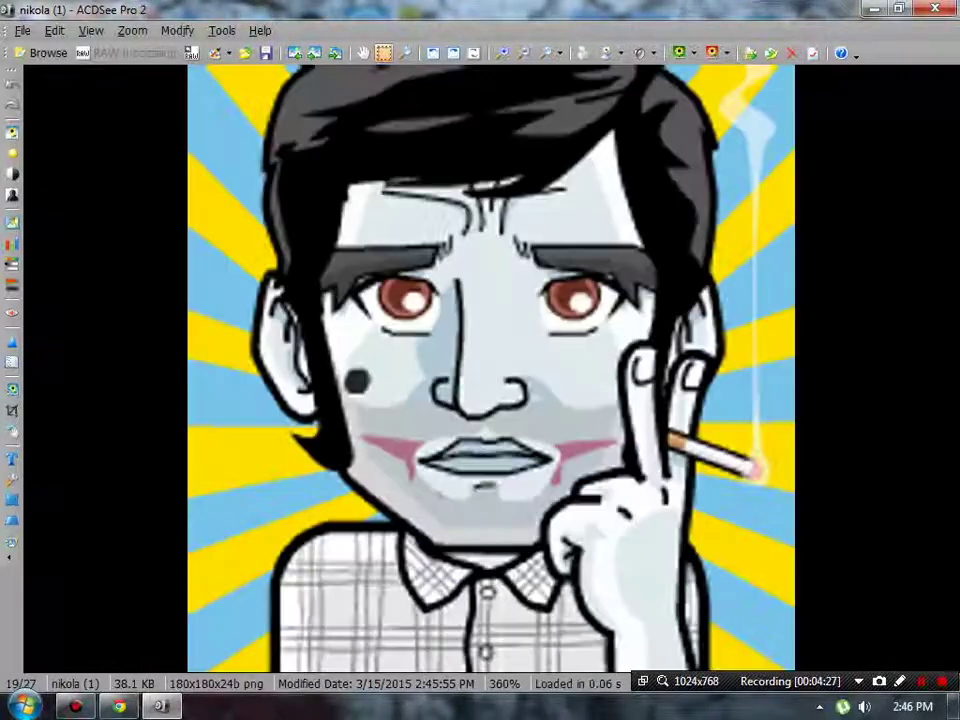
key(Return)
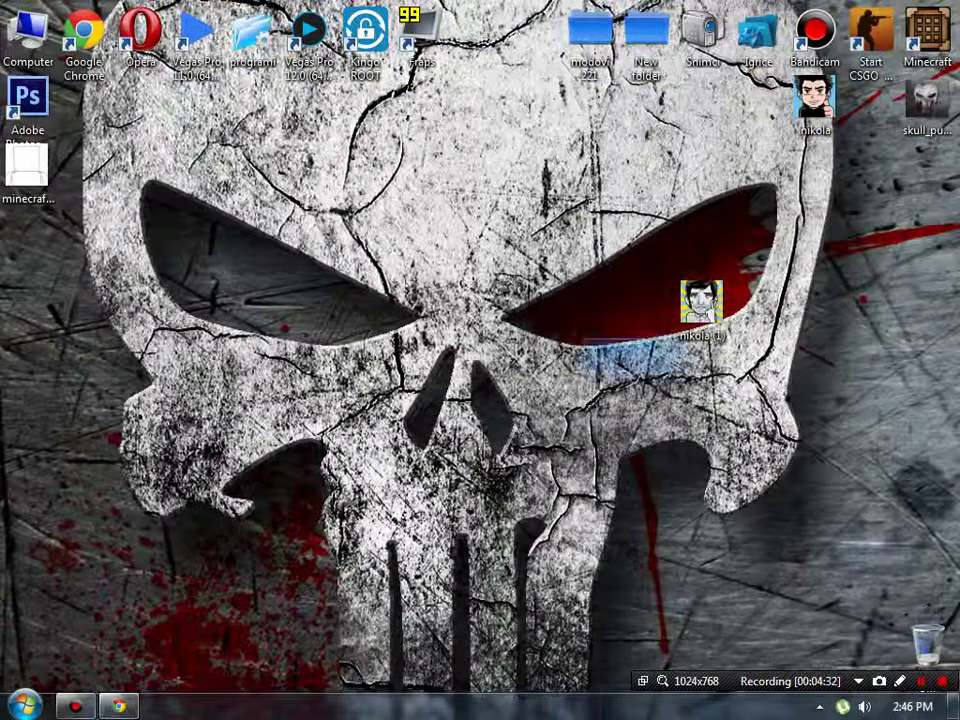
drag(585, 377, 840, 108)
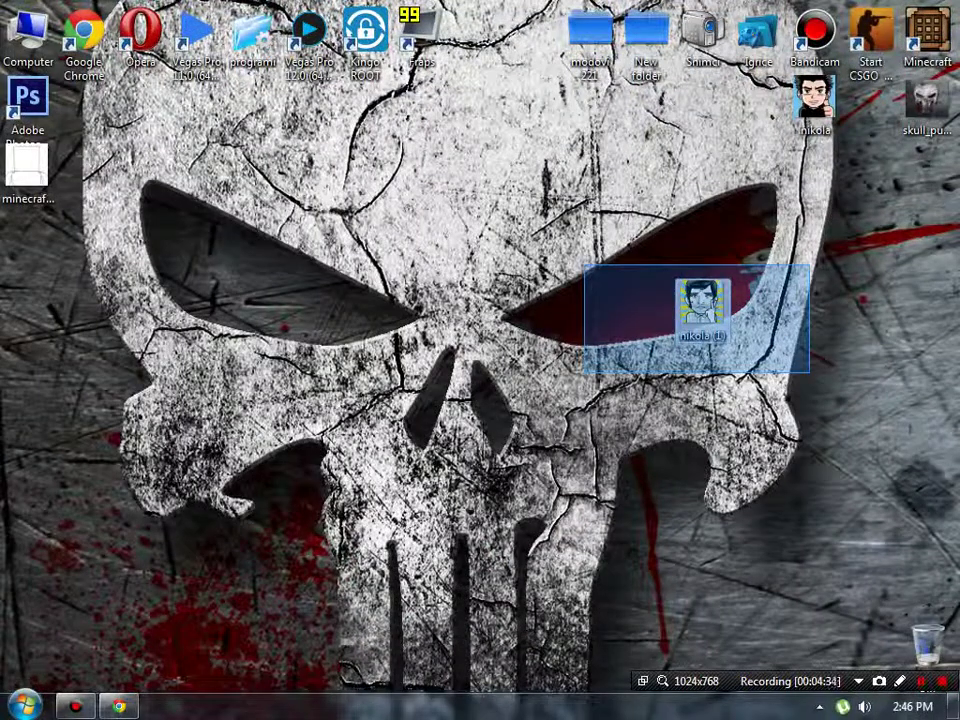